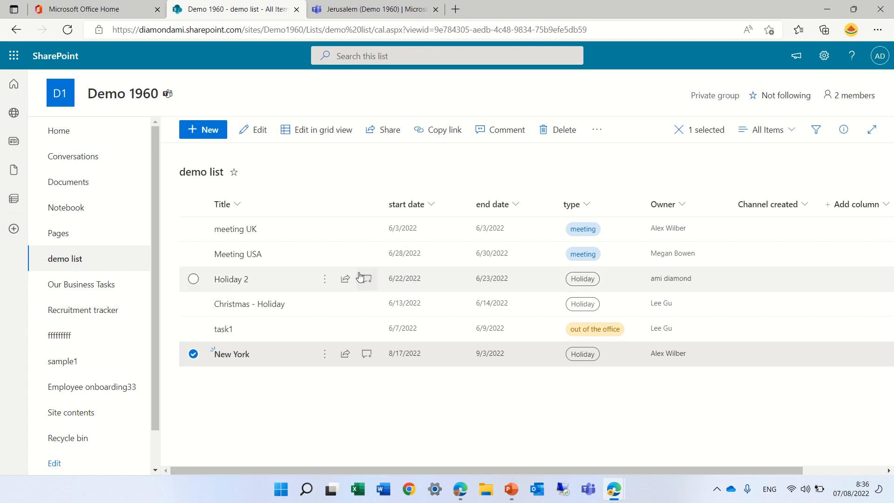
Step: Deselect the New York item and open your Power Automate flows from the demo list's flow creation options
click(193, 355)
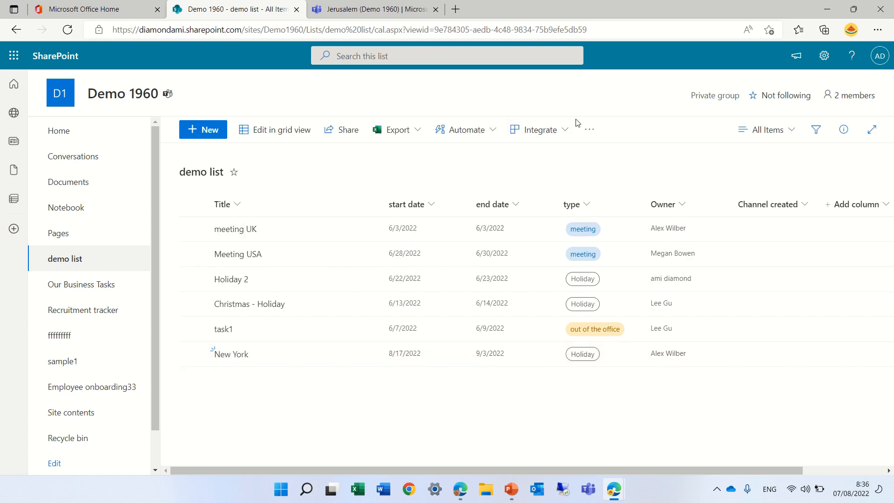
click(542, 130)
mouse_move(542, 176)
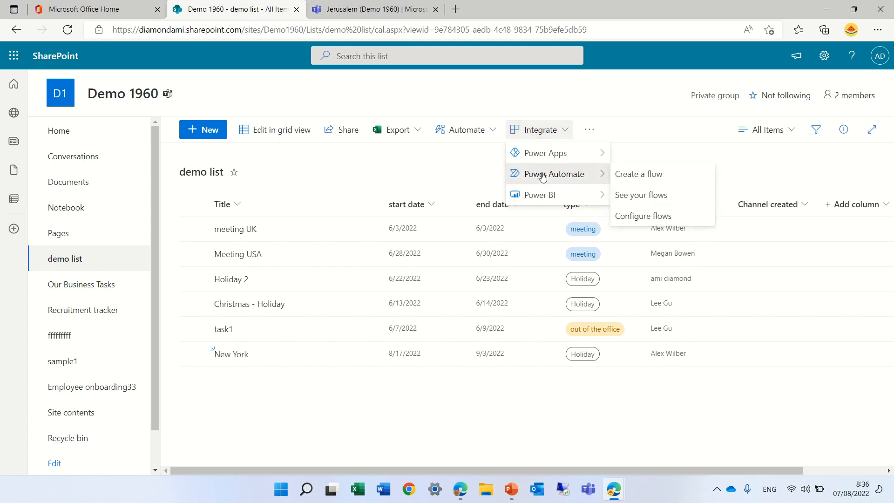
click(637, 174)
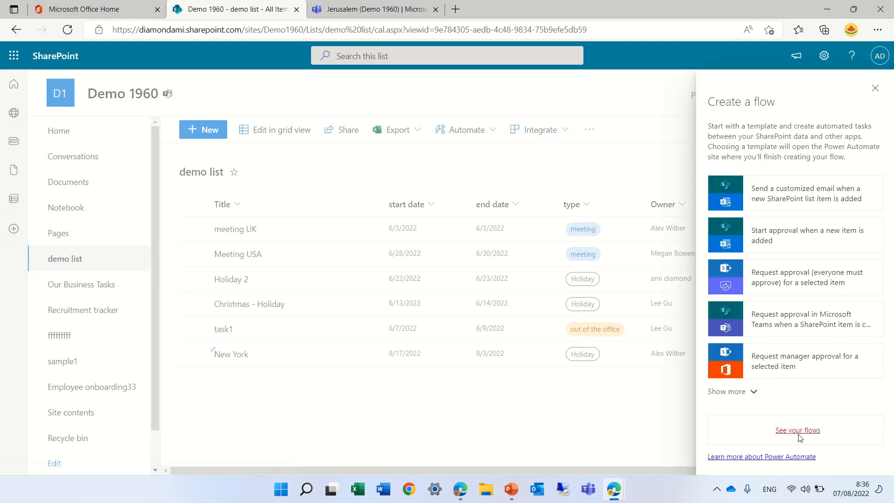
click(797, 430)
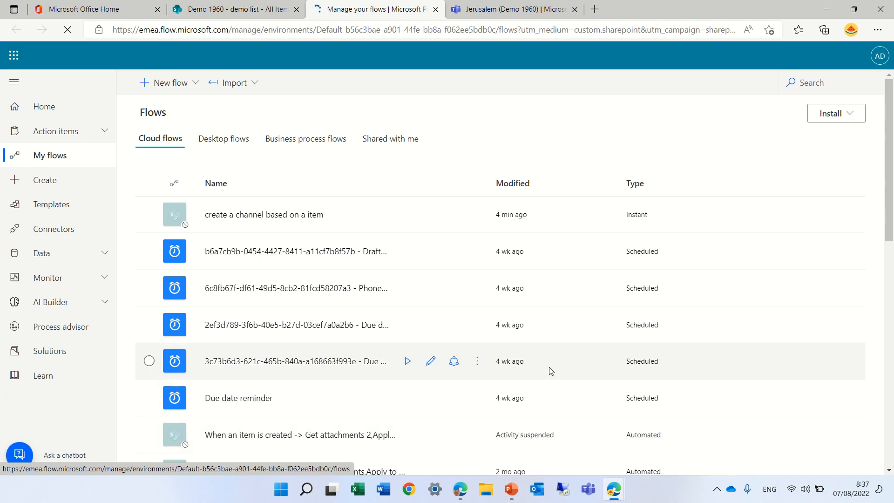
Step: Start a new automated cloud flow from blank, skipping the initial name and trigger setup
click(196, 86)
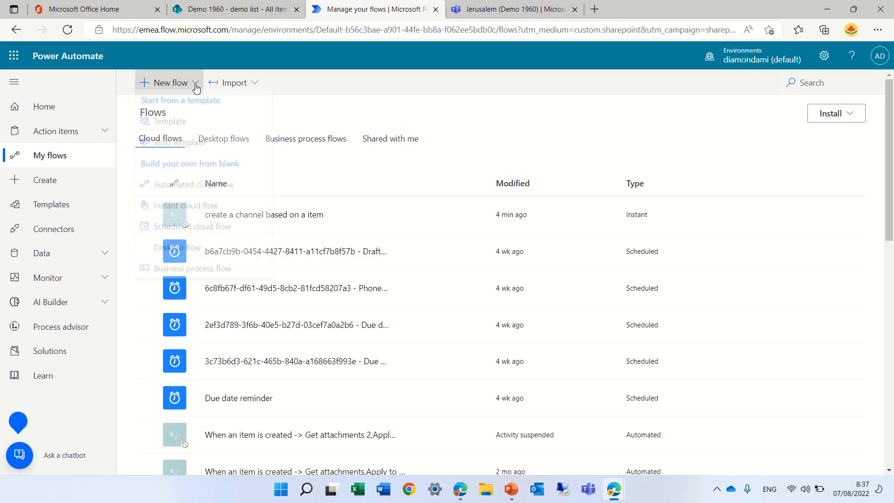
click(224, 192)
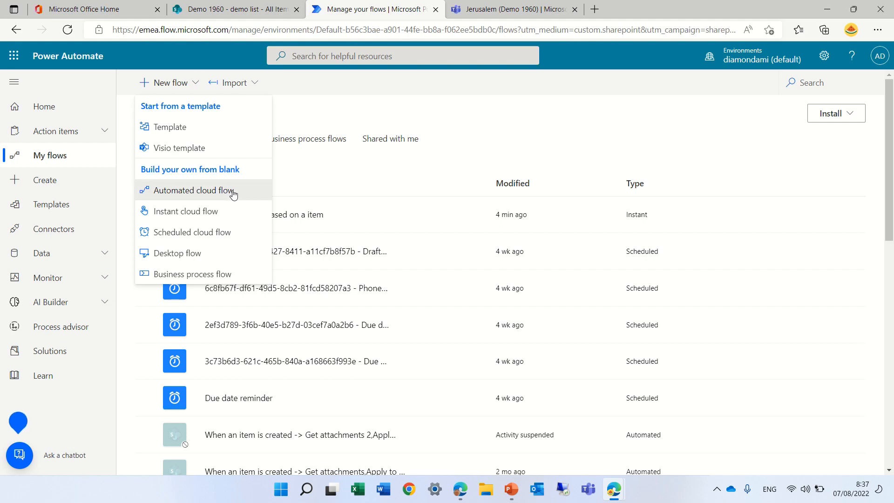
click(574, 408)
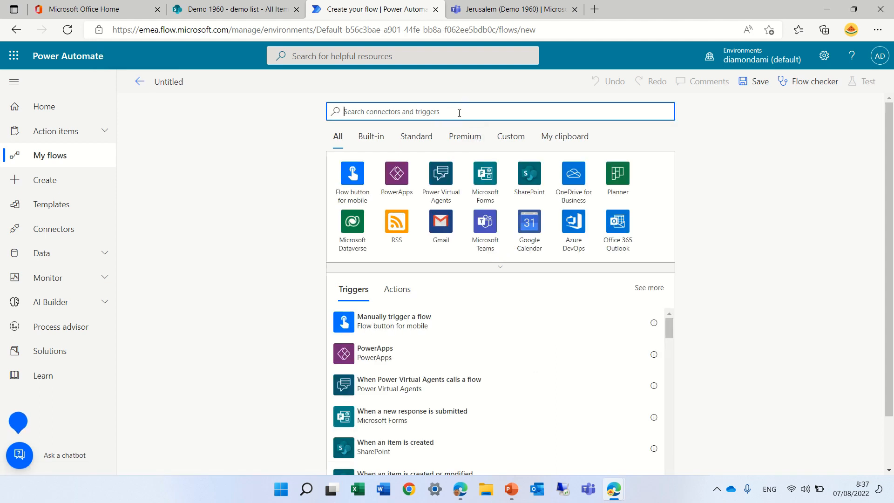
text(share)
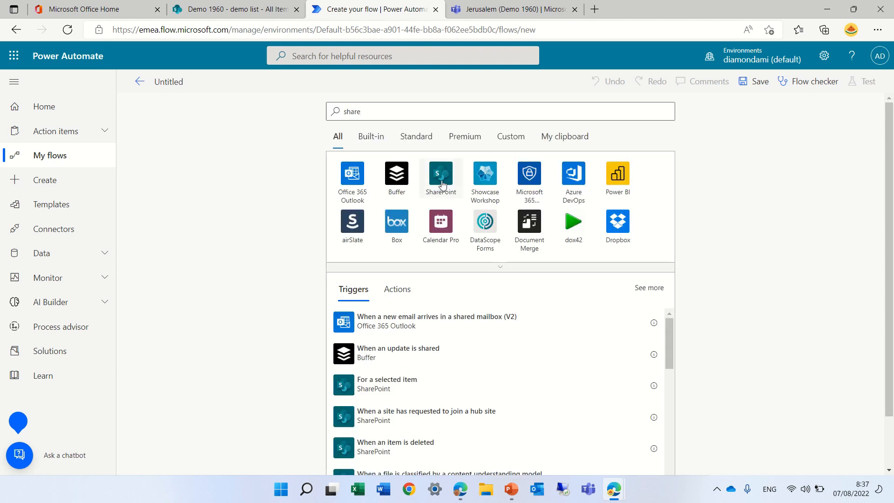
click(442, 179)
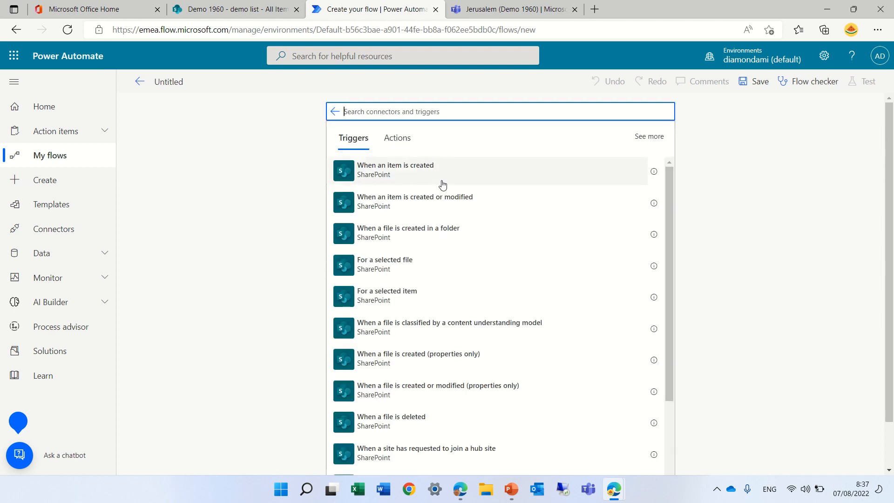
click(422, 267)
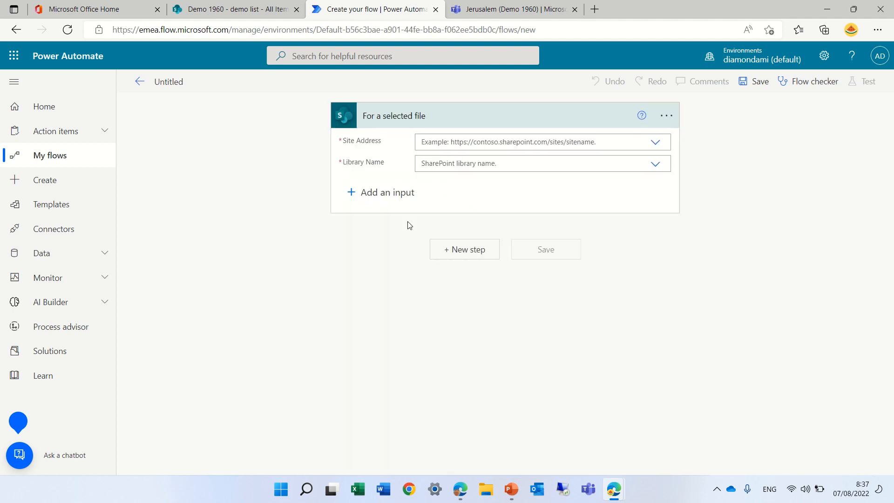
click(666, 116)
click(701, 261)
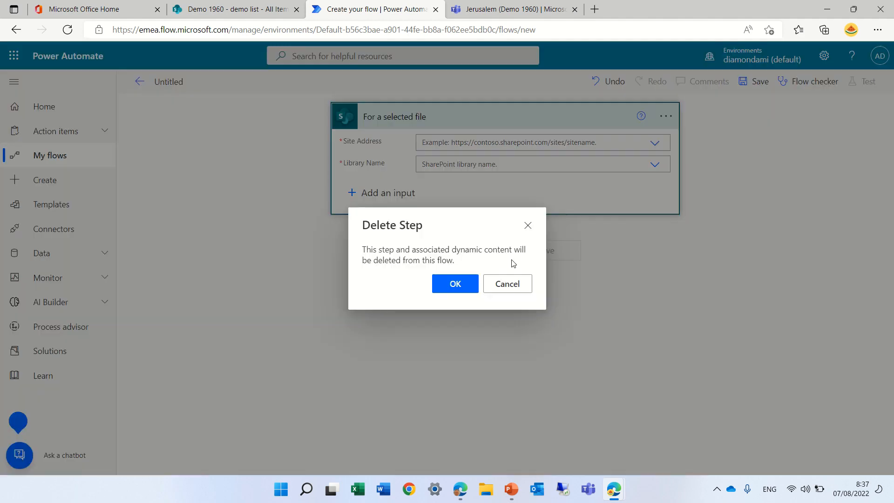
click(451, 289)
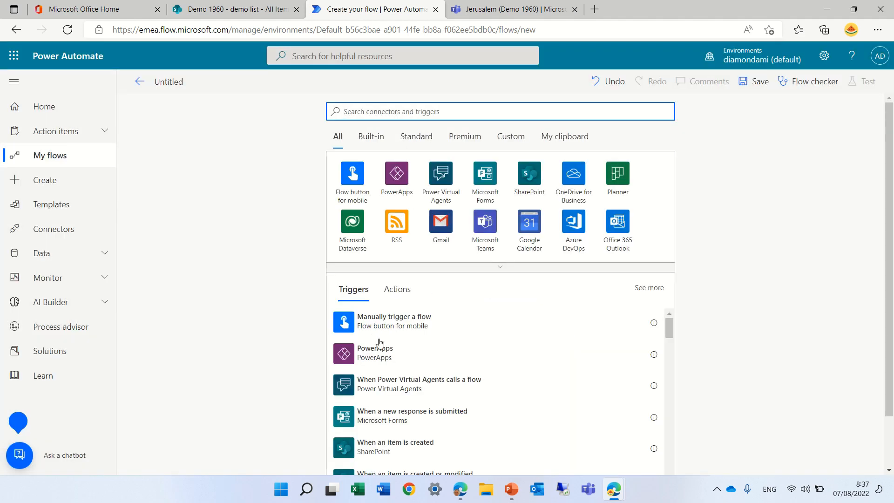
Step: Add the SharePoint trigger "For a selected item" to the flow
click(534, 180)
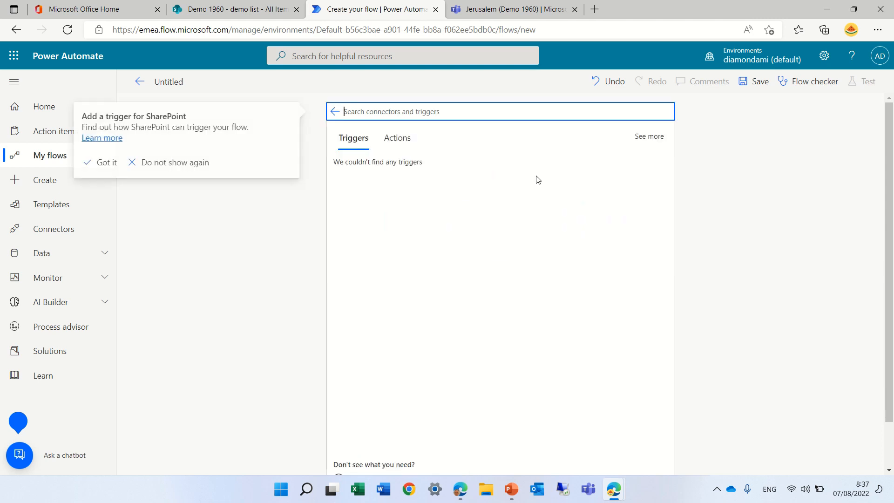
click(412, 299)
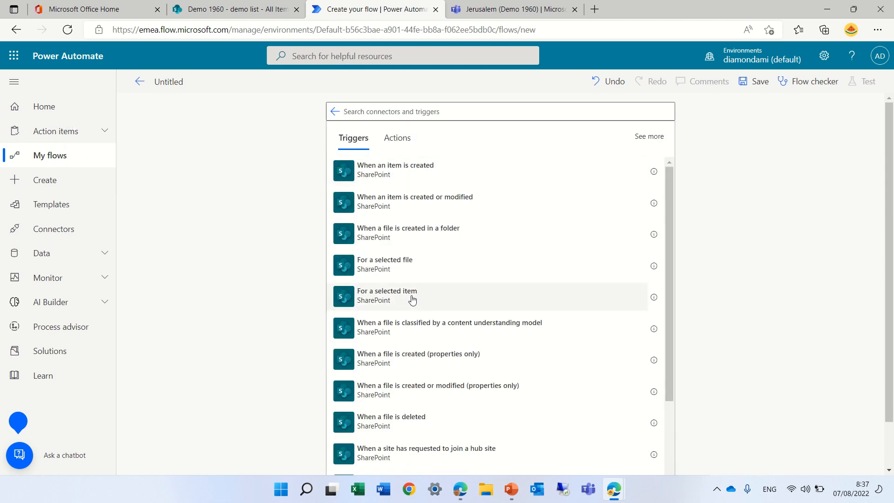
click(412, 297)
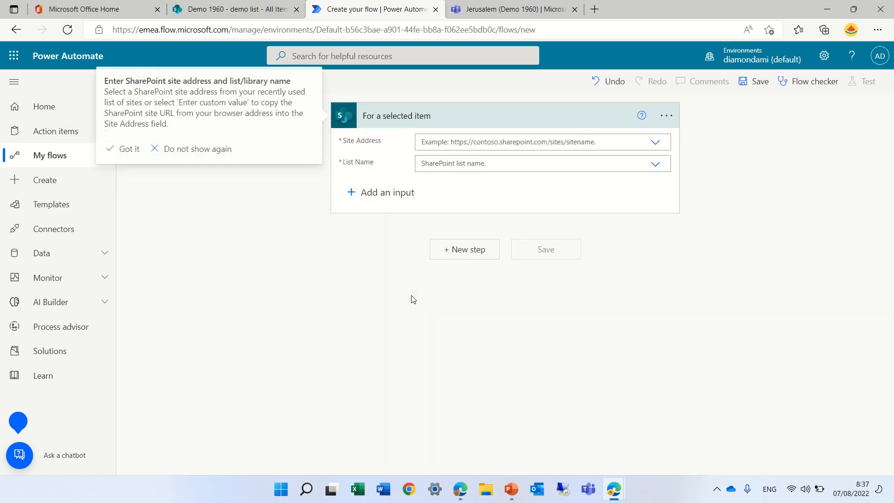
Step: Set the trigger's site address to Demo 1960 and its list name to demo list
click(656, 143)
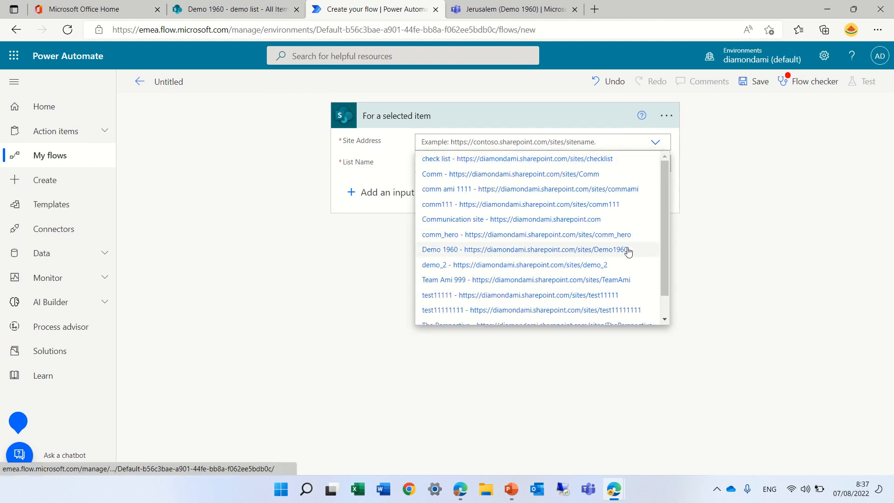
click(628, 251)
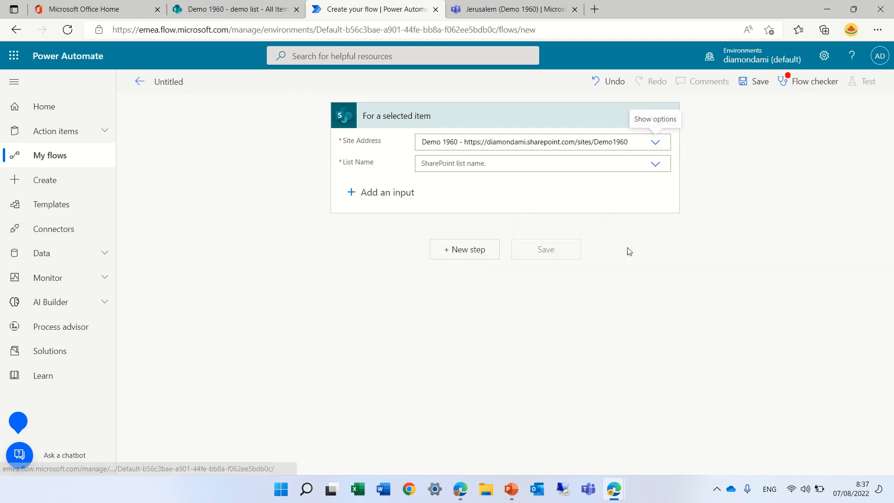
click(469, 167)
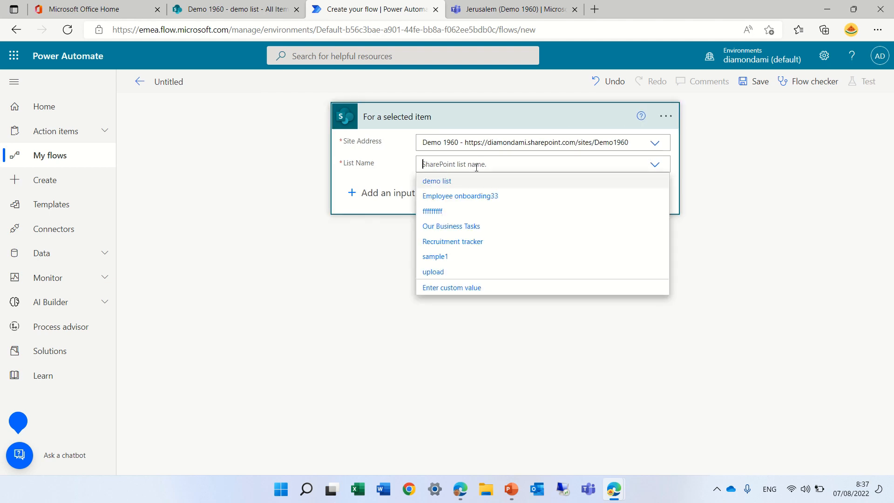
click(451, 184)
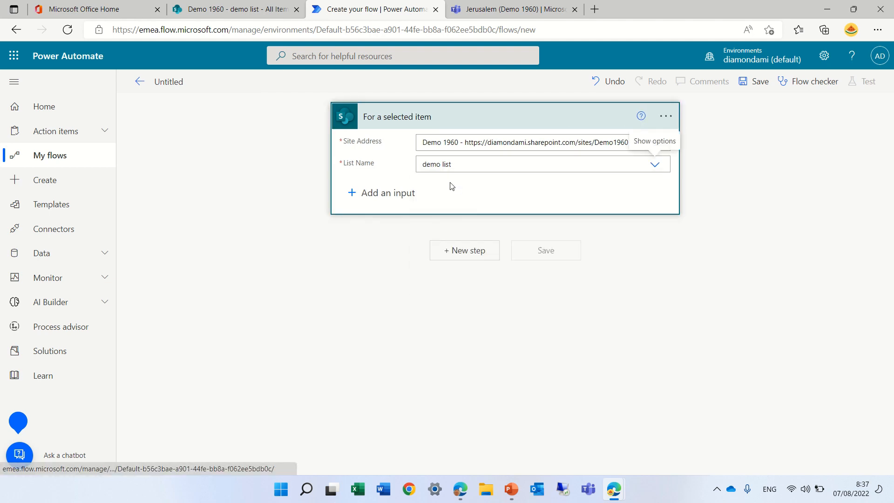
Step: Add the SharePoint action "Get item" as a new step after the trigger
click(462, 252)
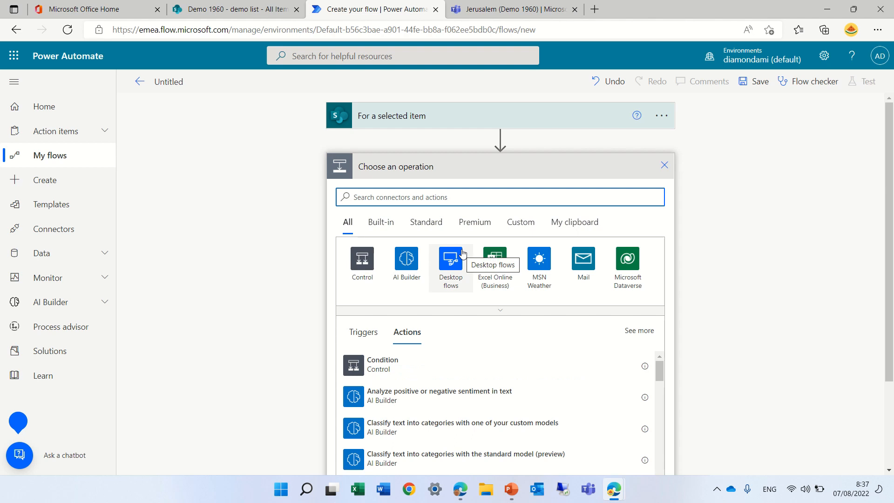
text(get)
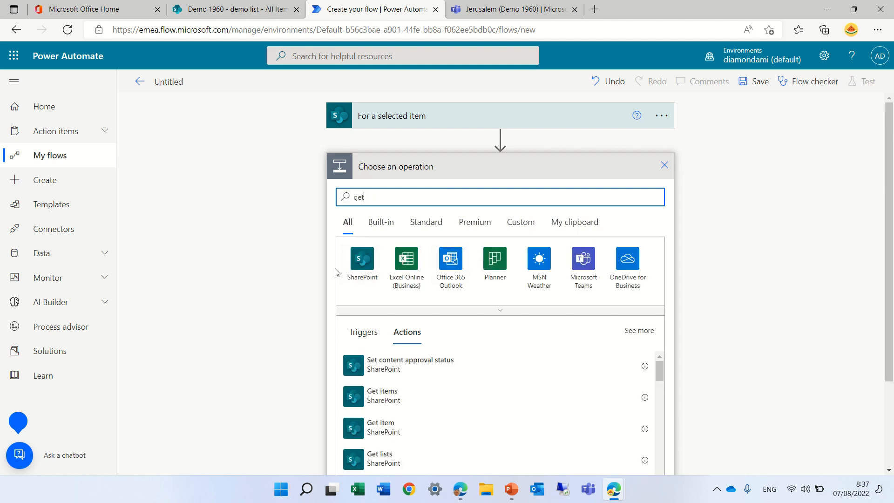
click(364, 264)
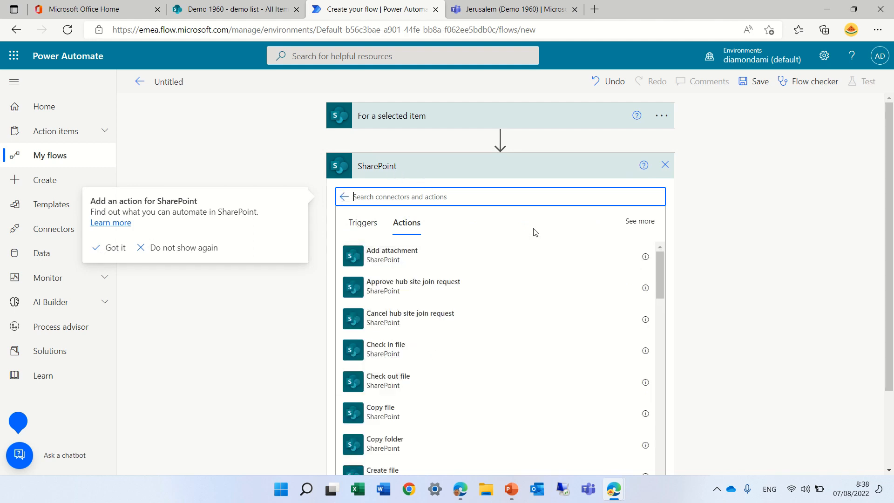
text(get)
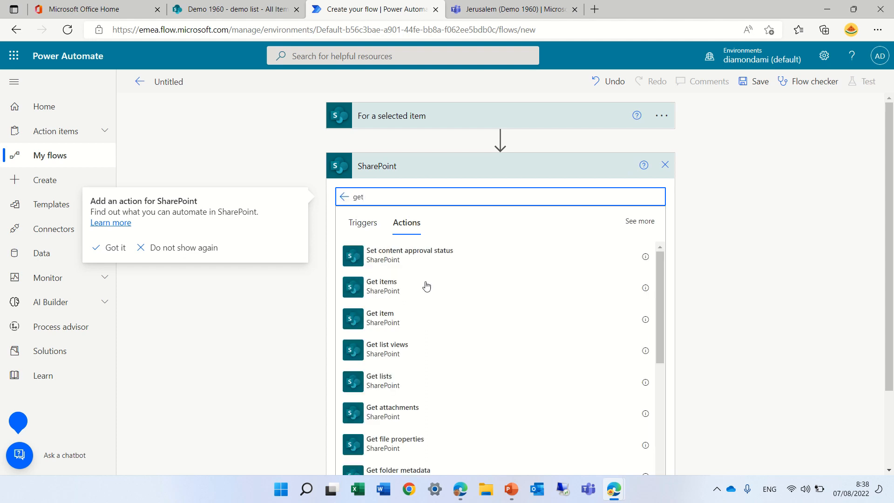
click(403, 320)
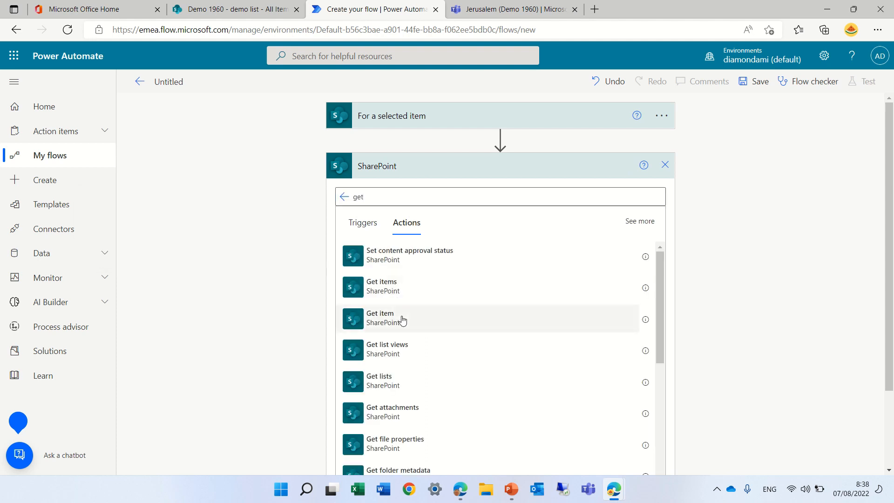
click(403, 320)
Step: Configure Get item with site Demo 1960, list demo list and the trigger's dynamic ID as the Id
click(657, 192)
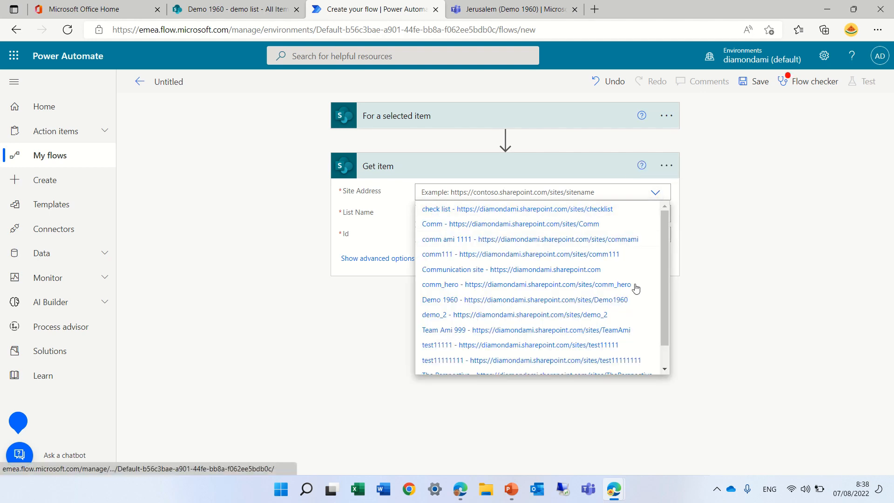
click(629, 301)
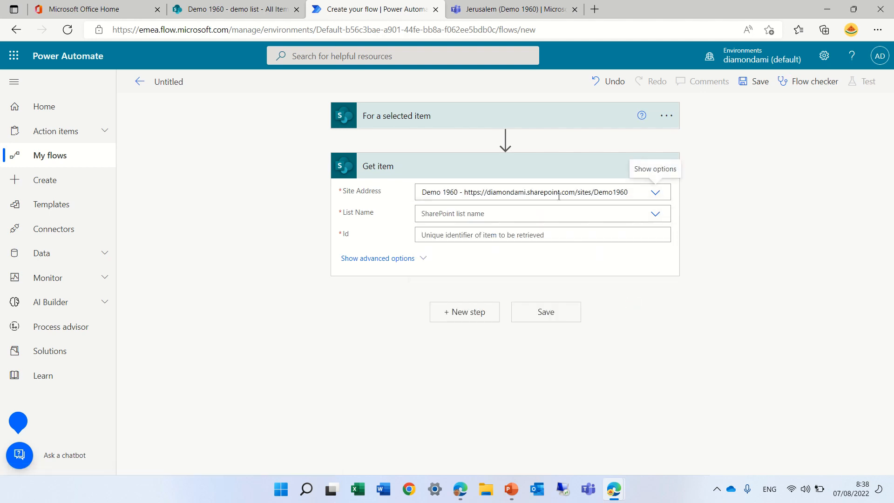
click(652, 216)
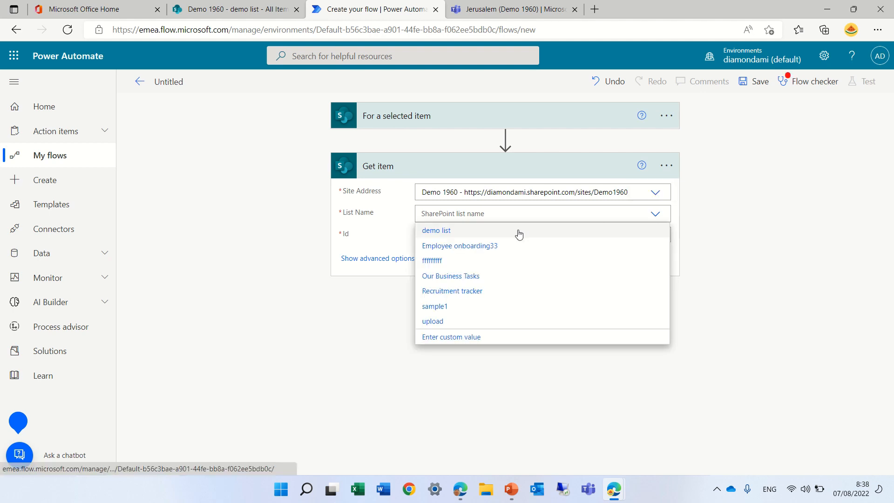
click(514, 230)
click(503, 234)
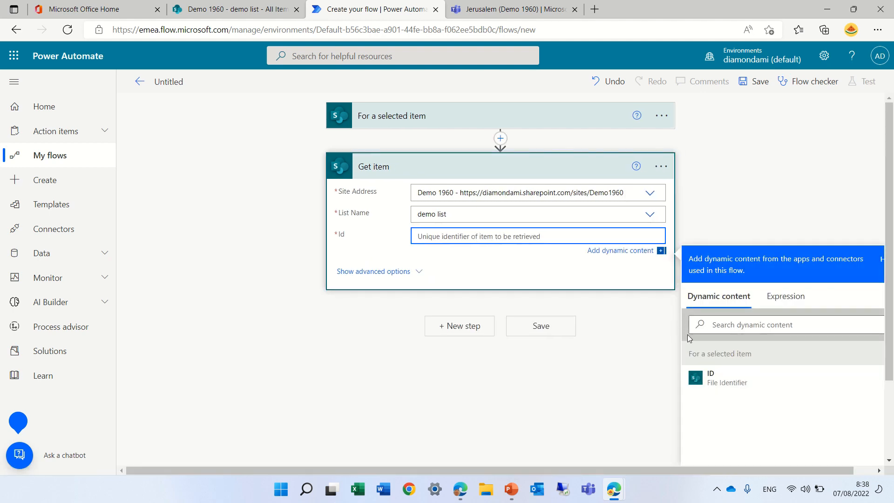
click(729, 386)
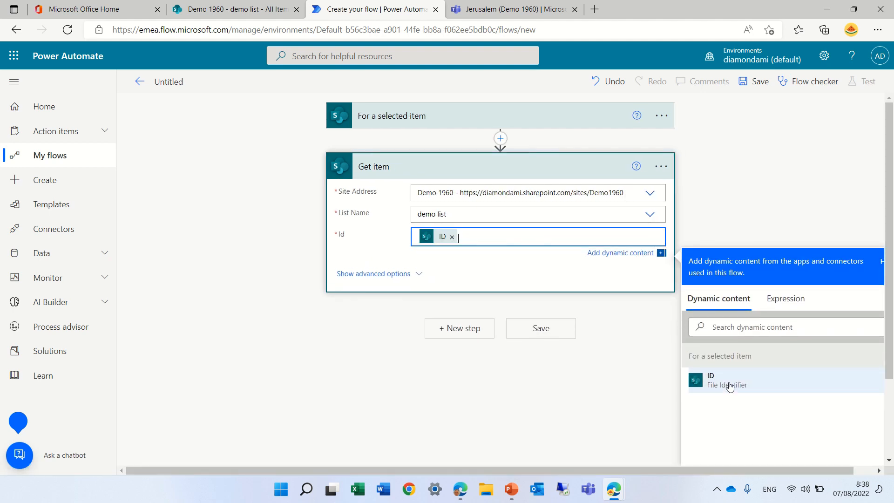
Step: Add the Microsoft Teams action "Create a channel" as a new step after Get item
click(460, 327)
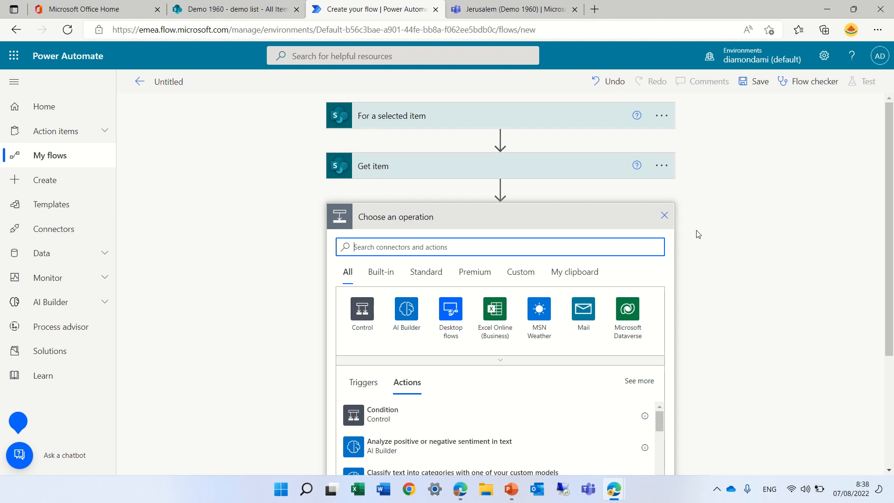
text(team)
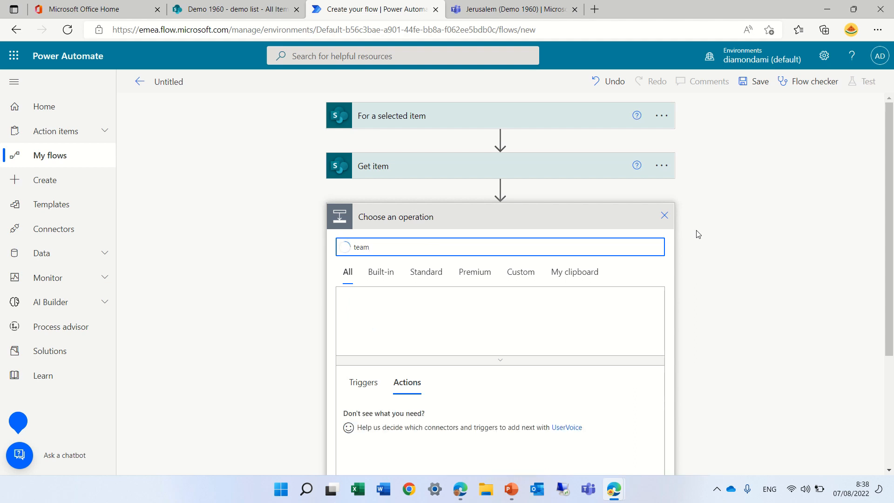
click(364, 305)
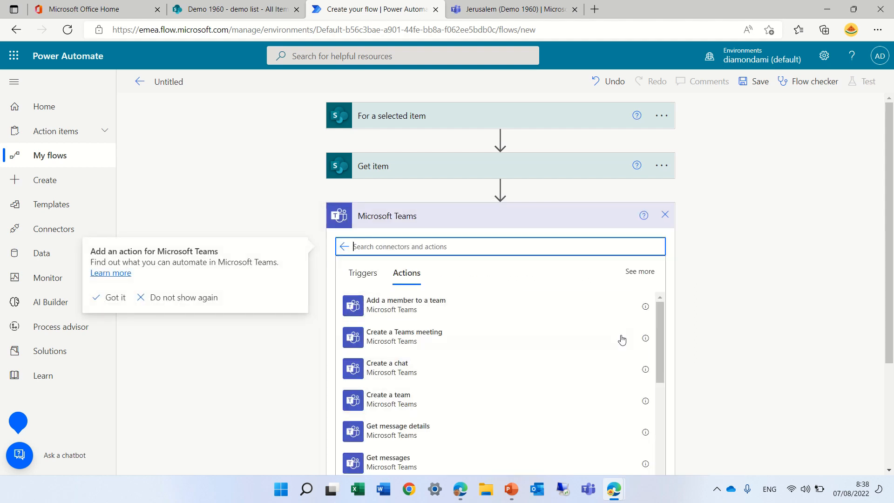
drag(660, 333, 660, 352)
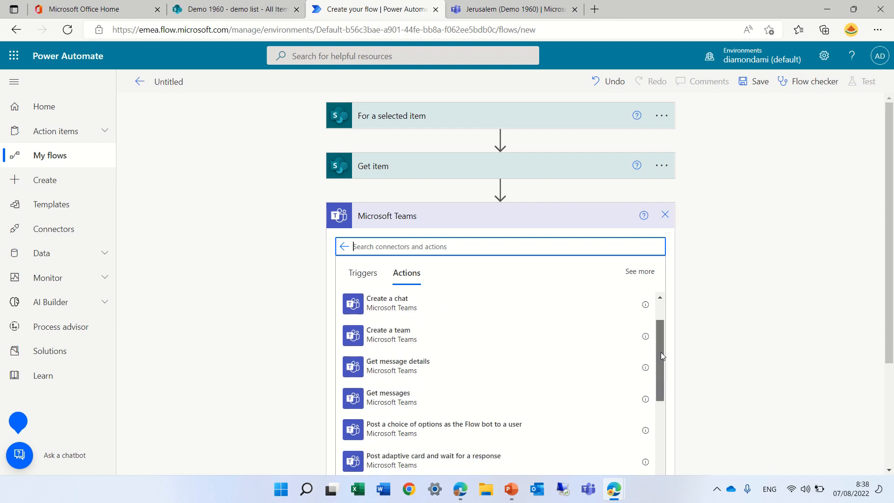
drag(660, 352, 658, 402)
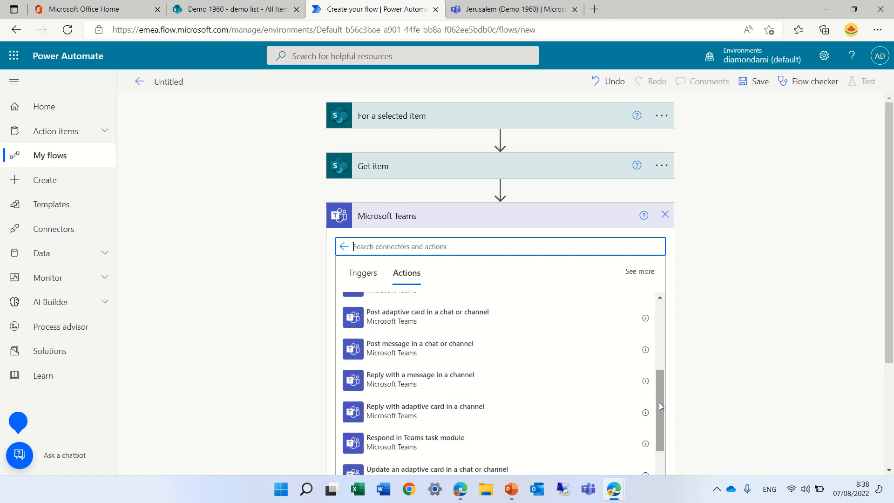
text(ch)
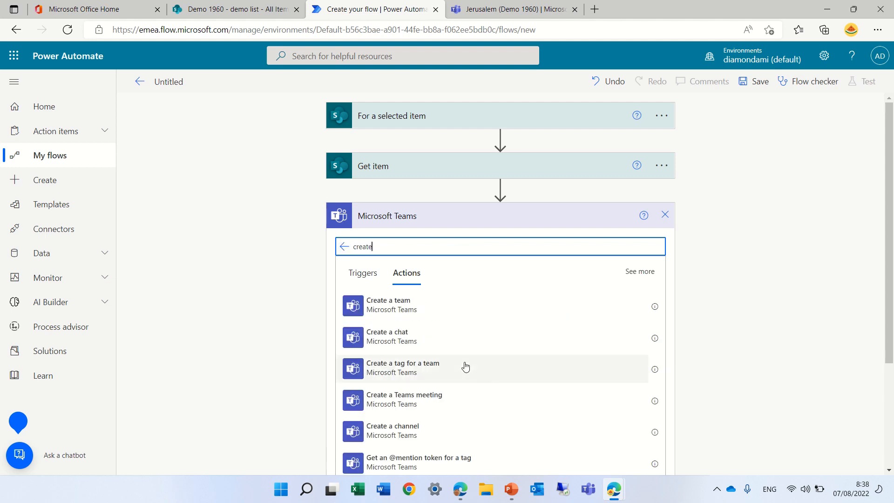
click(431, 432)
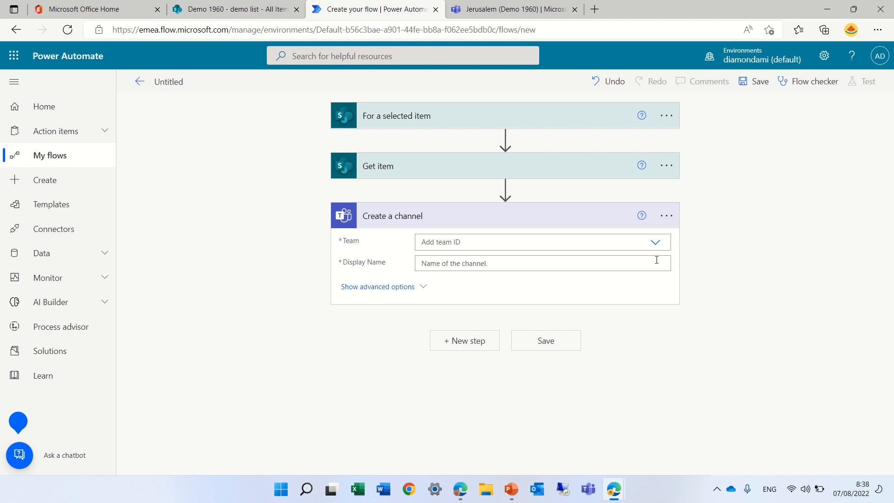
Step: Set the team of the Create a channel action to Demo 1960
click(655, 243)
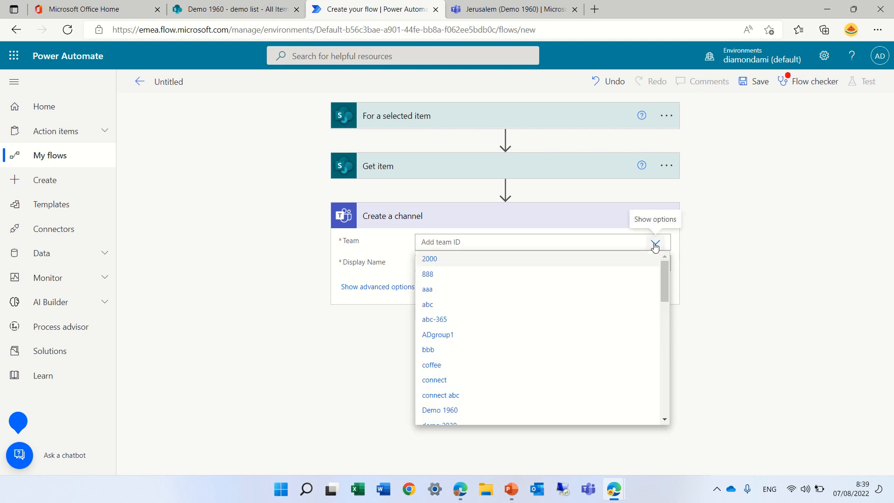
click(576, 241)
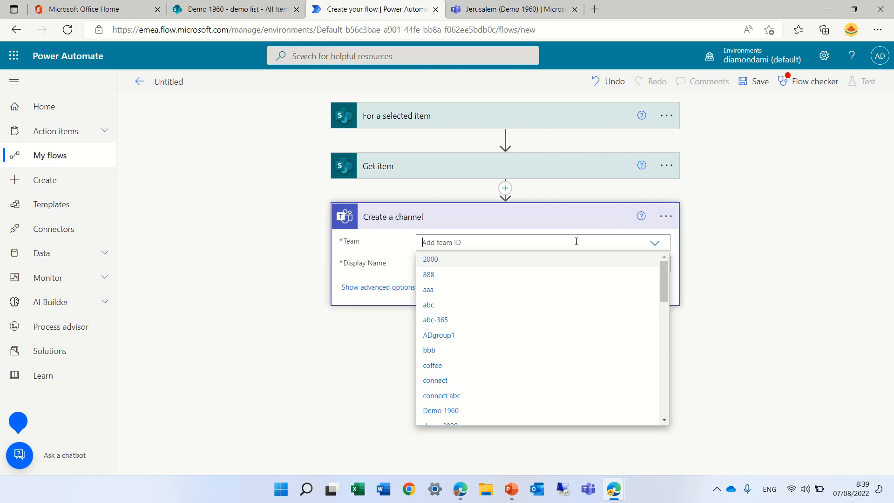
text(de)
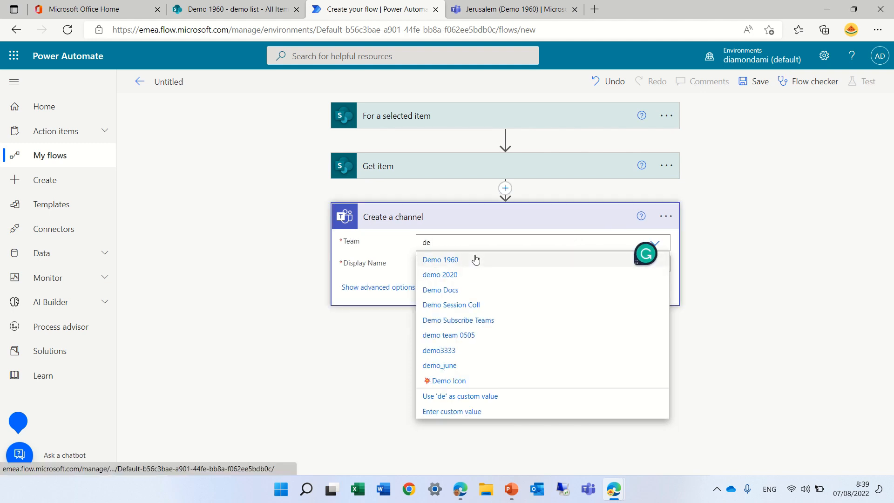
click(474, 259)
click(456, 265)
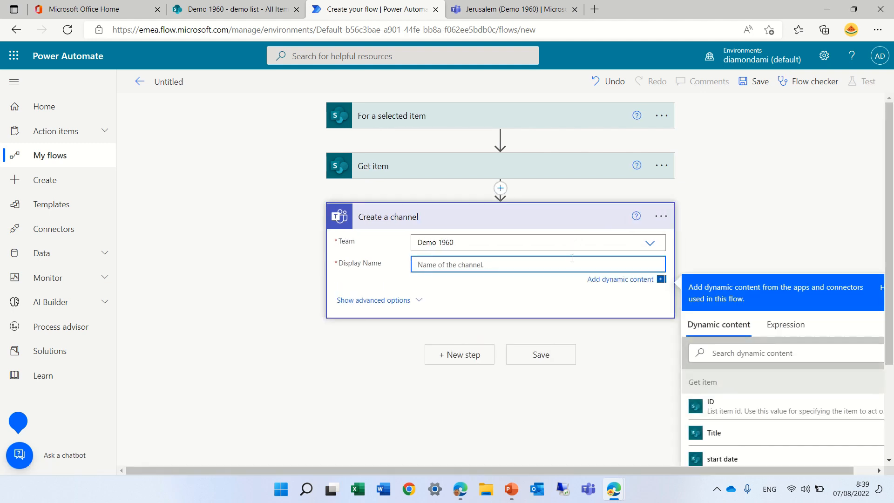
drag(888, 237, 890, 396)
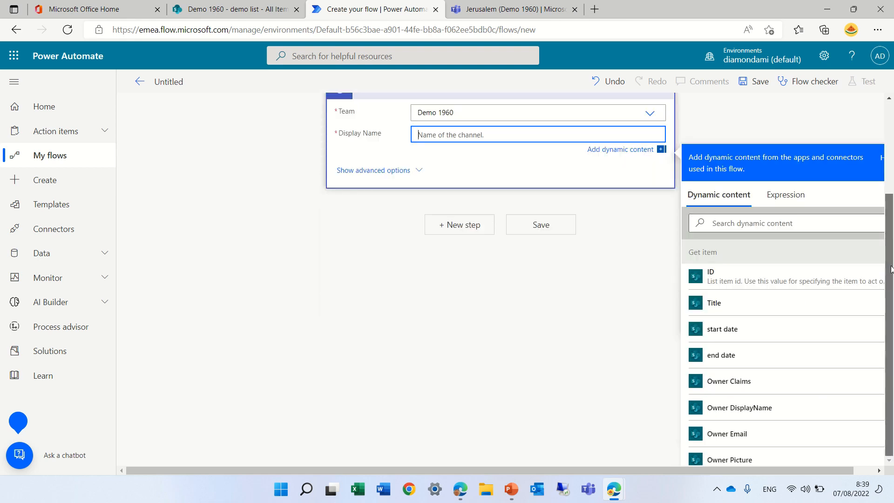
drag(891, 270, 889, 195)
click(801, 354)
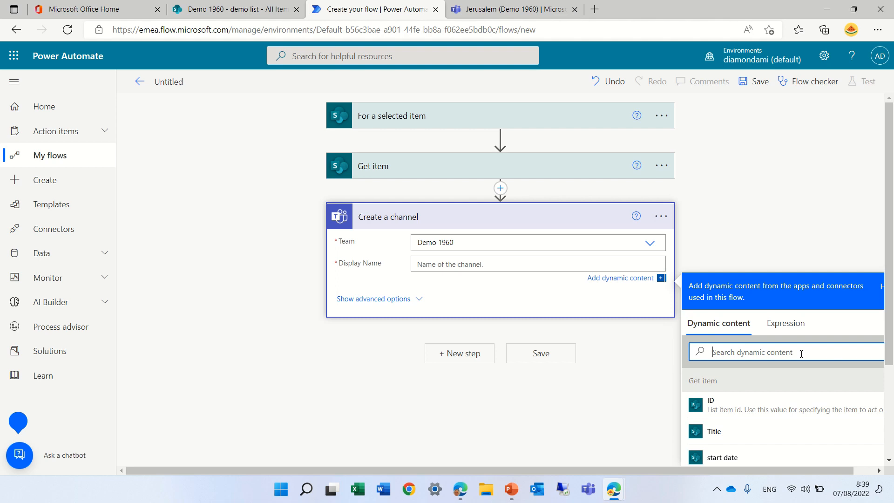
text(id)
drag(891, 337, 892, 414)
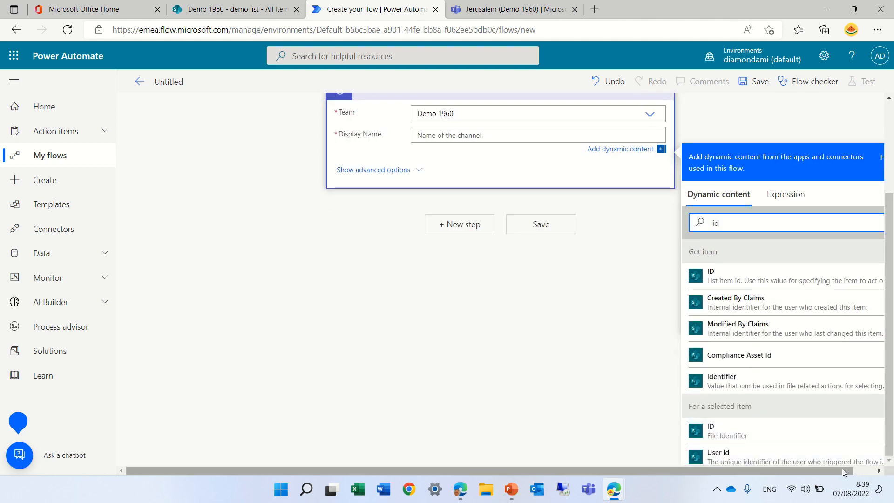
drag(844, 473, 883, 367)
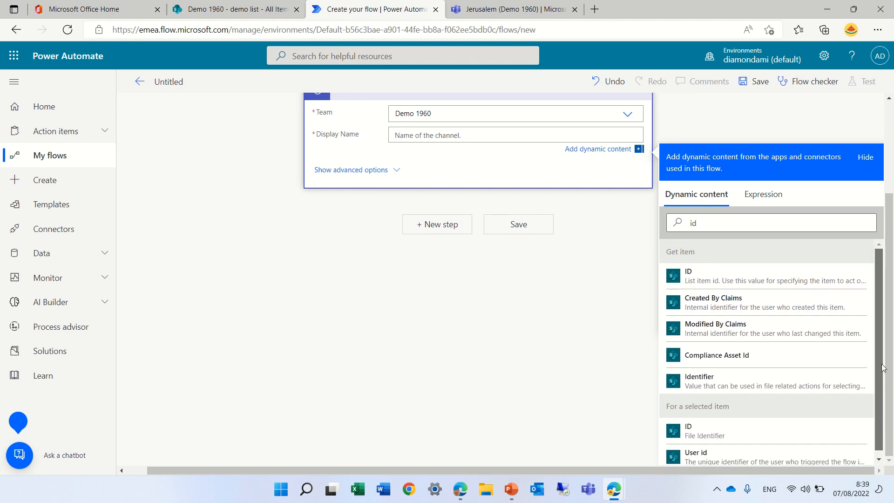
drag(890, 372, 892, 324)
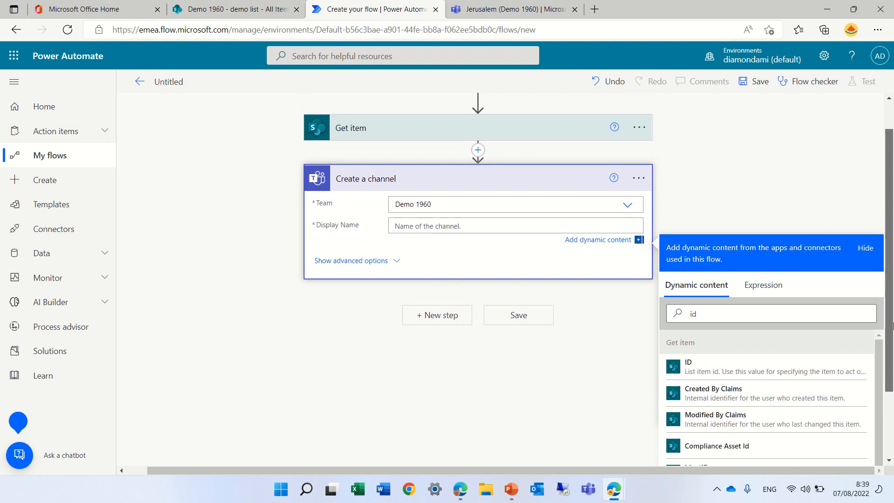
scroll(892, 324, up, 1)
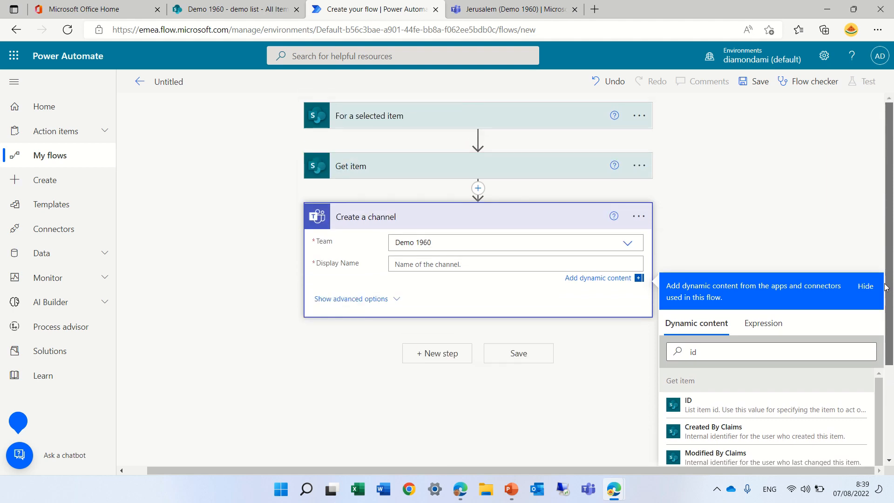
Step: Set the channel's display name to the dynamic Title value from Get item
click(443, 264)
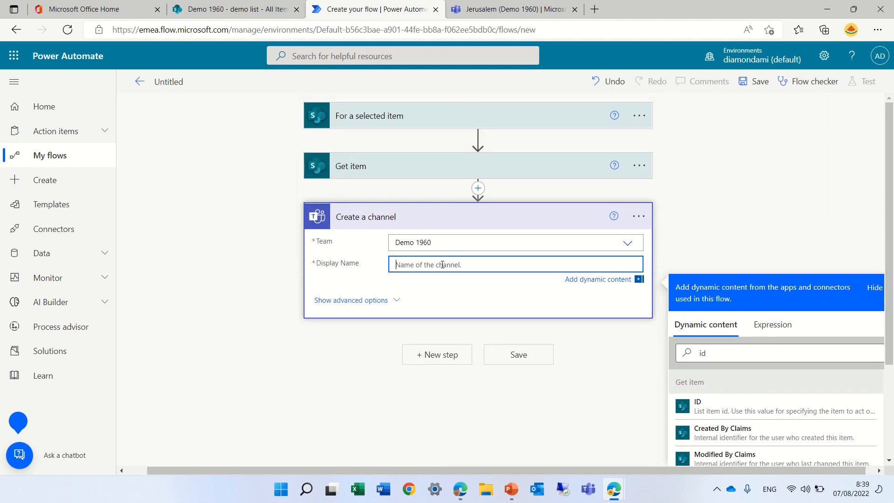
click(728, 355)
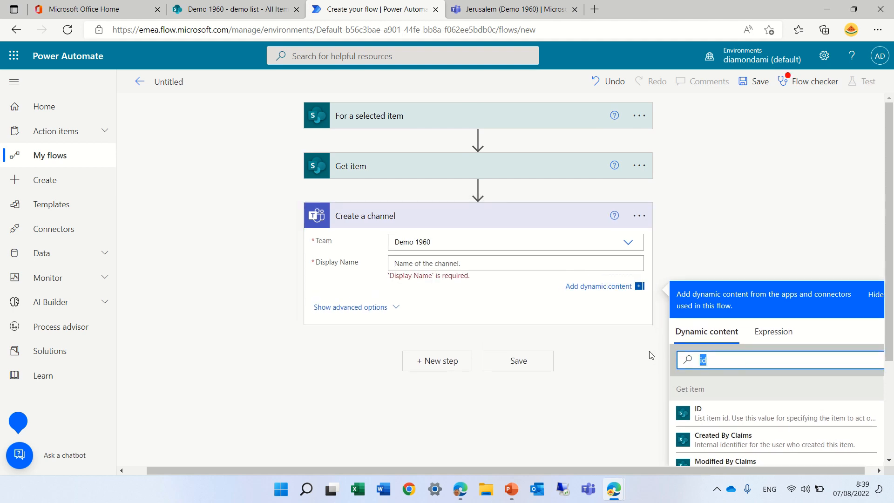
text(title)
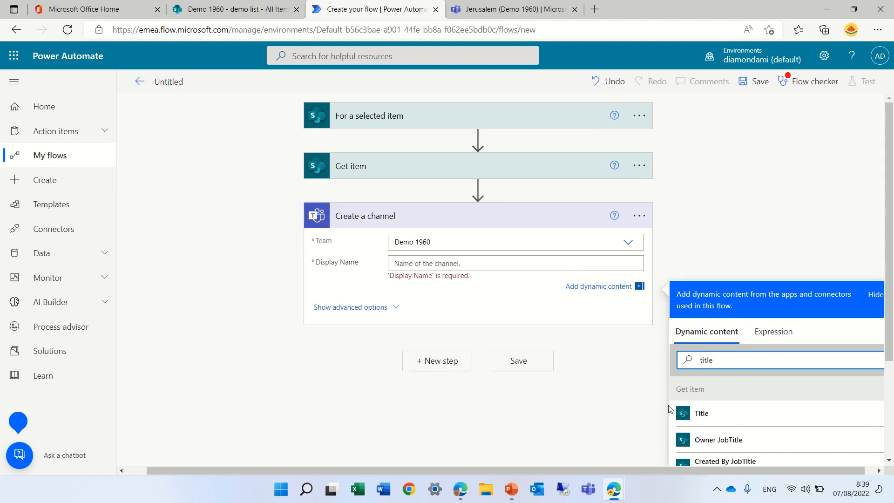
click(703, 413)
click(745, 228)
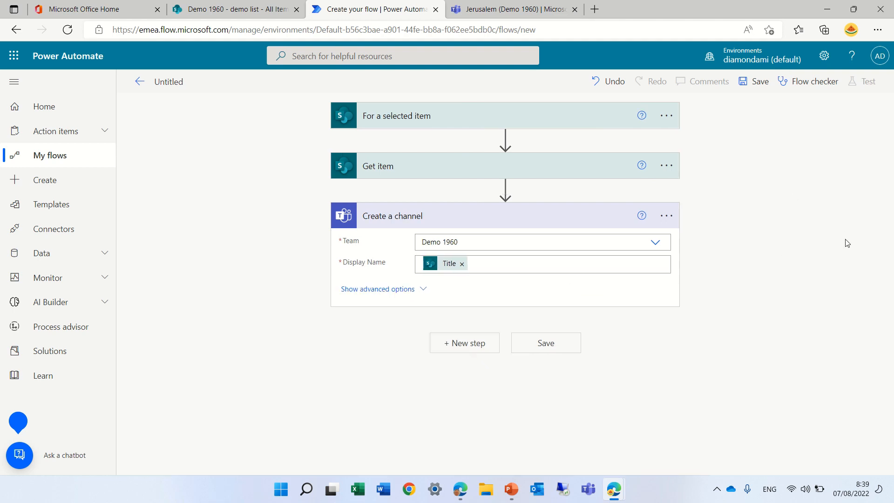
Step: Add the SharePoint action "Update item" as a new step after Create a channel, checking the demo list's columns on the way
click(465, 348)
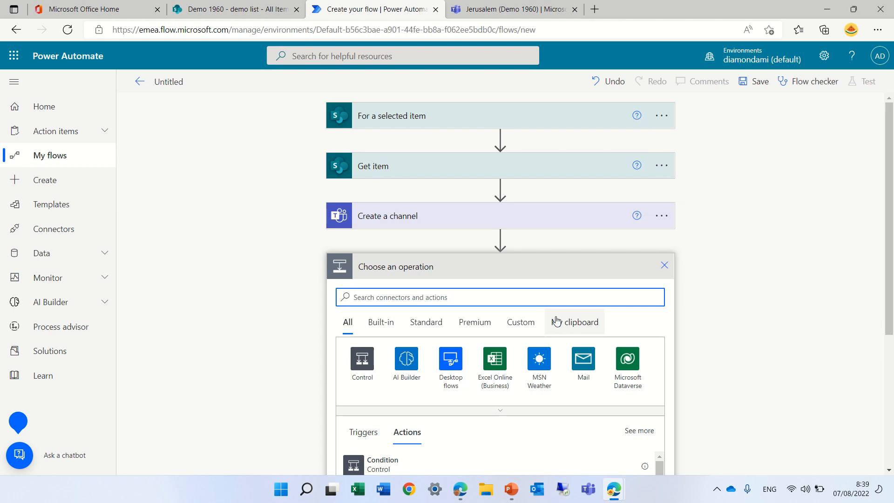
click(233, 9)
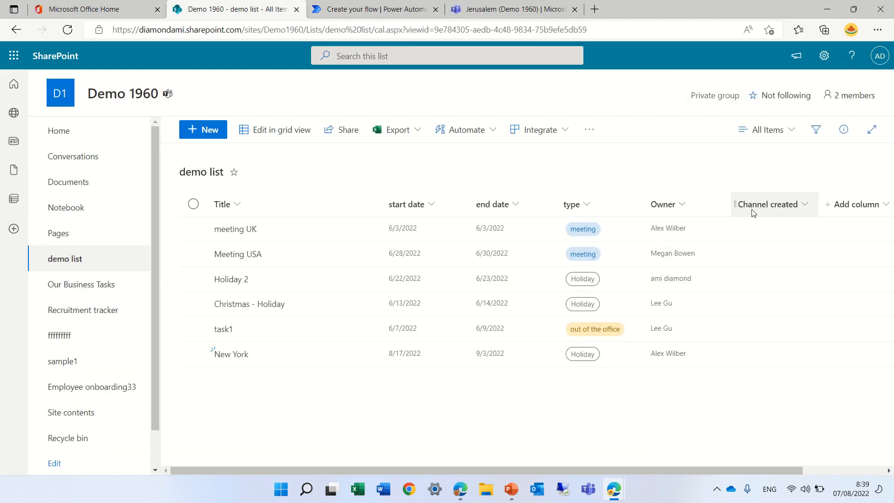
click(354, 9)
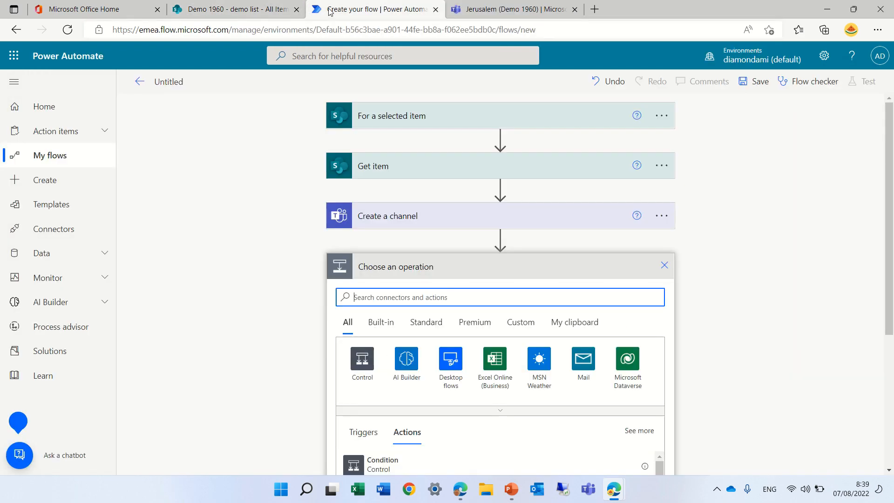
text(share)
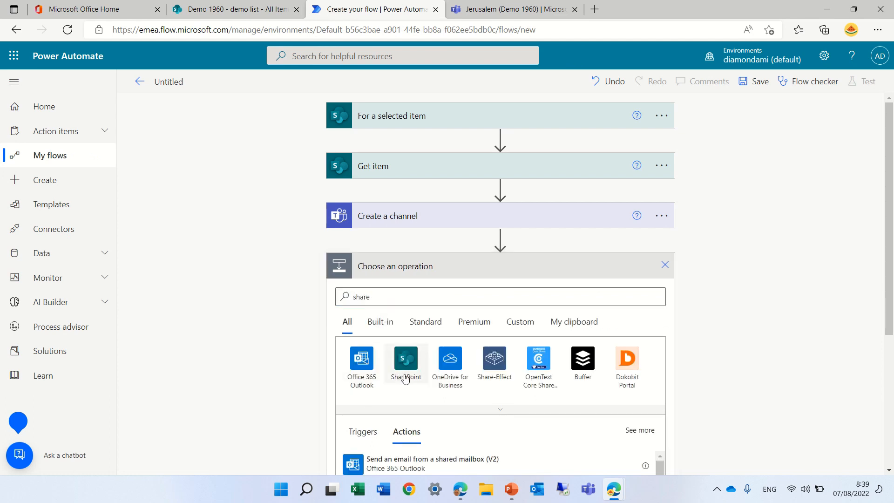
click(405, 370)
text(update)
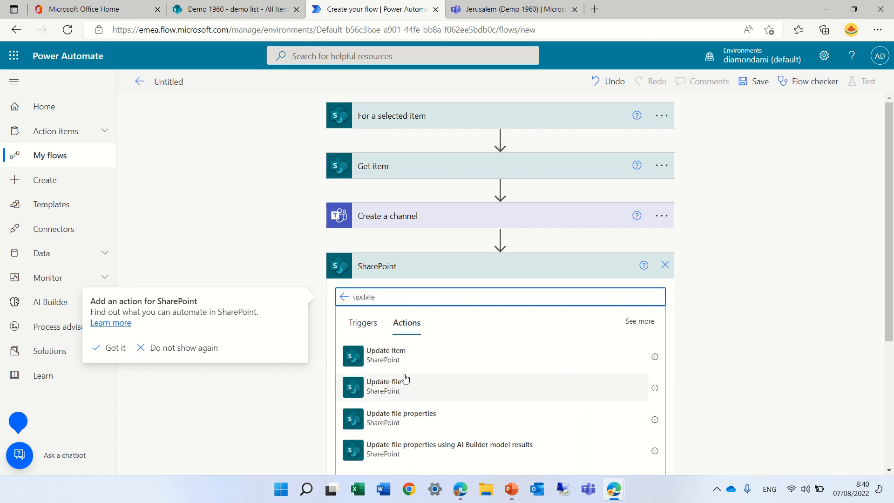
click(409, 361)
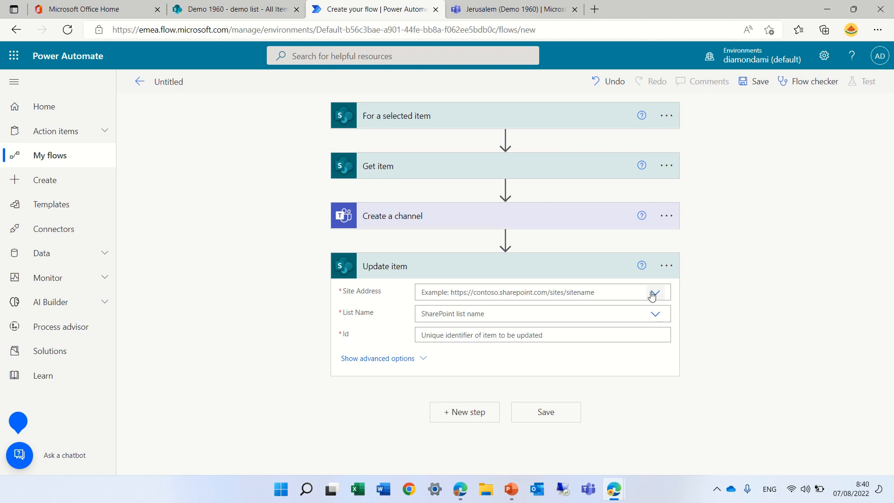
Step: Configure Update item with site Demo 1960, list demo list and the dynamic ID from the "For a selected item" trigger as the Id
click(654, 293)
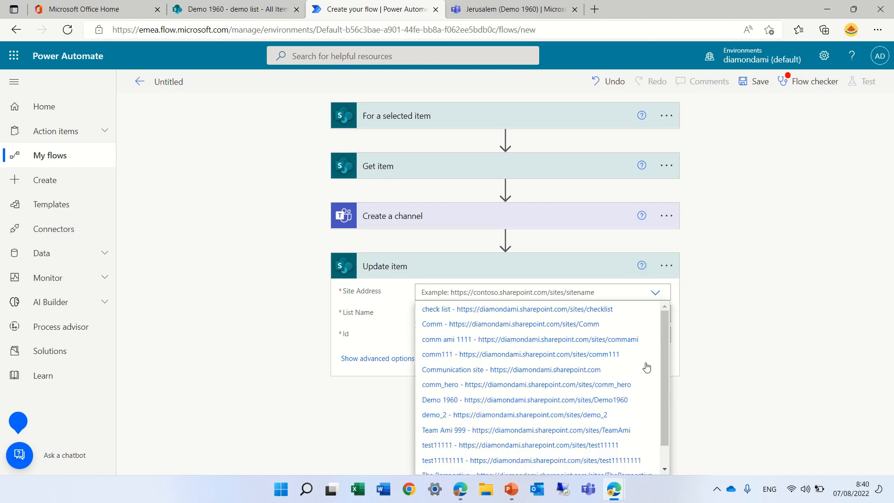
click(612, 400)
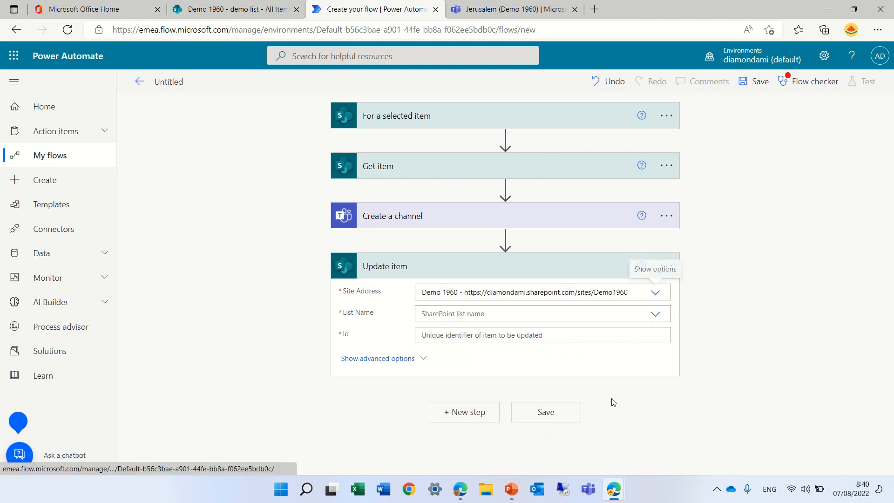
click(654, 313)
click(515, 333)
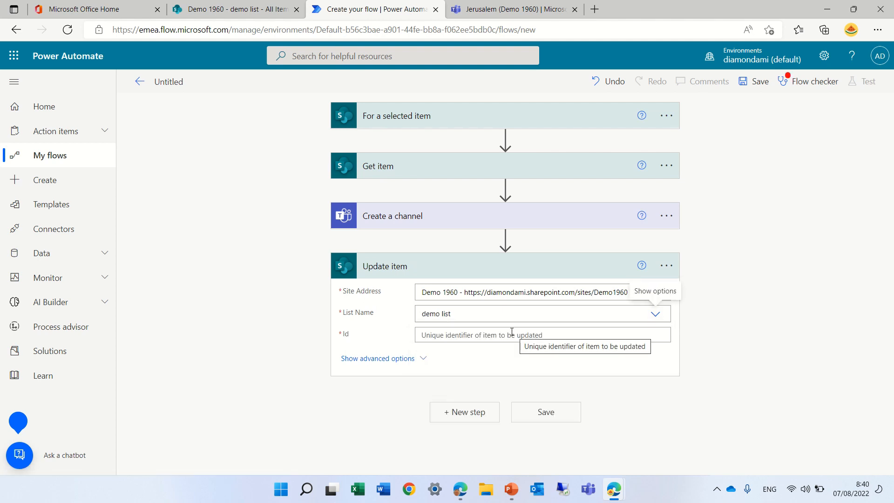
click(512, 334)
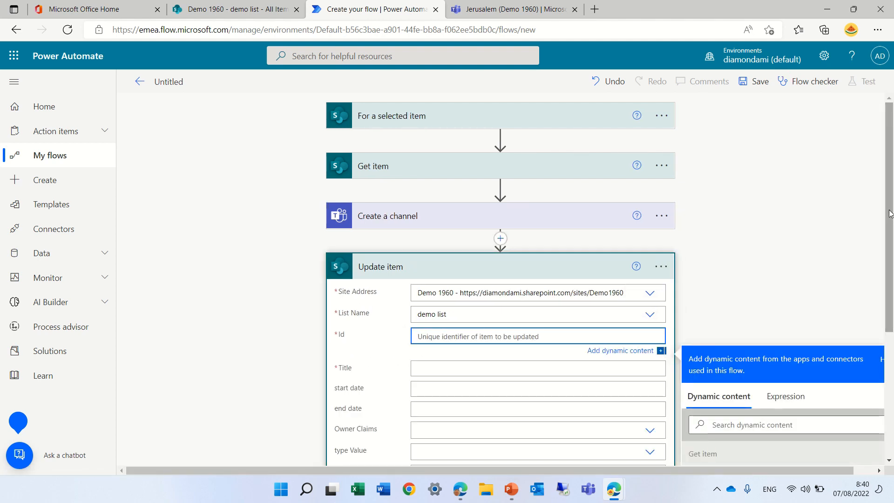
drag(890, 214, 889, 291)
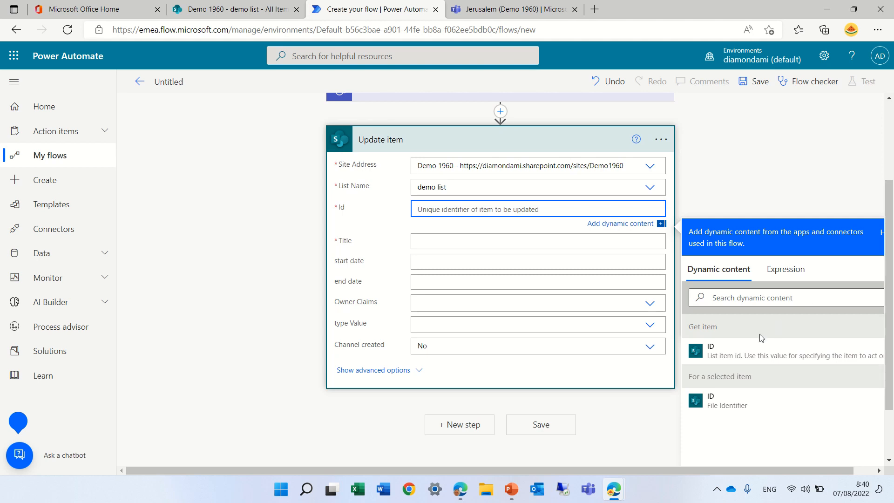
click(727, 405)
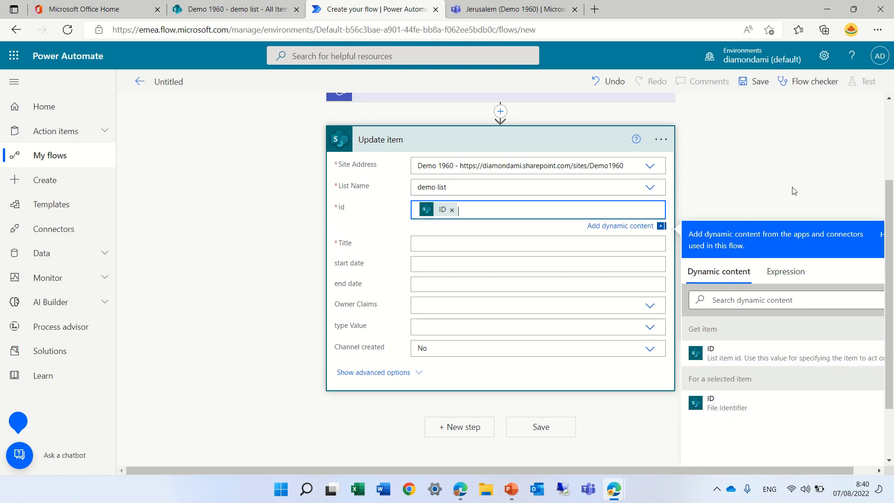
Step: Set Update item's Title to the dynamic Title value from Get item and its Channel created value to Yes
click(509, 246)
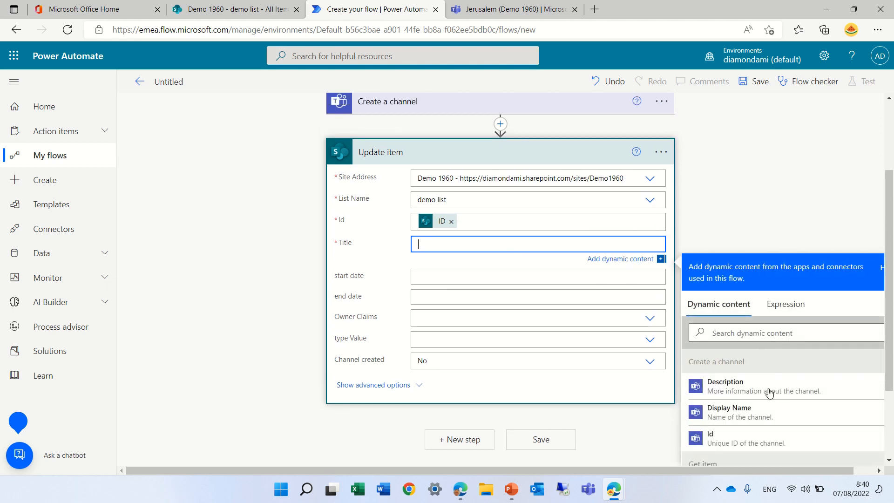
scroll(887, 270, down, 2)
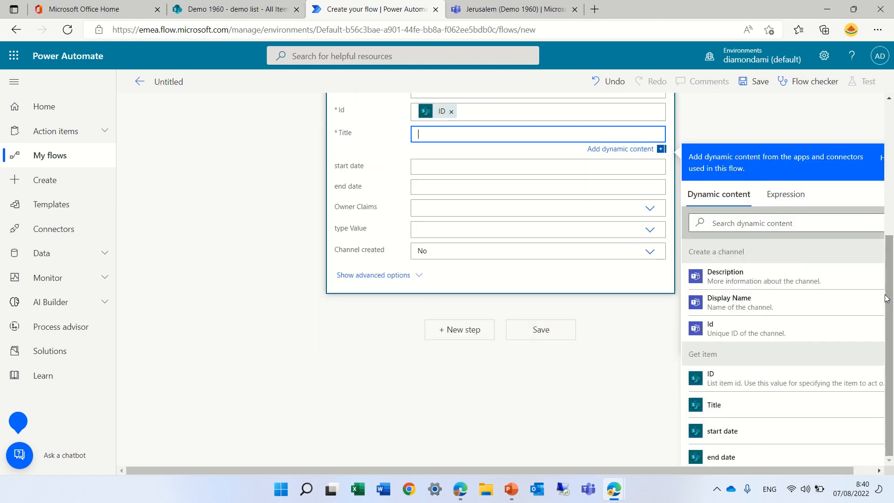
click(727, 405)
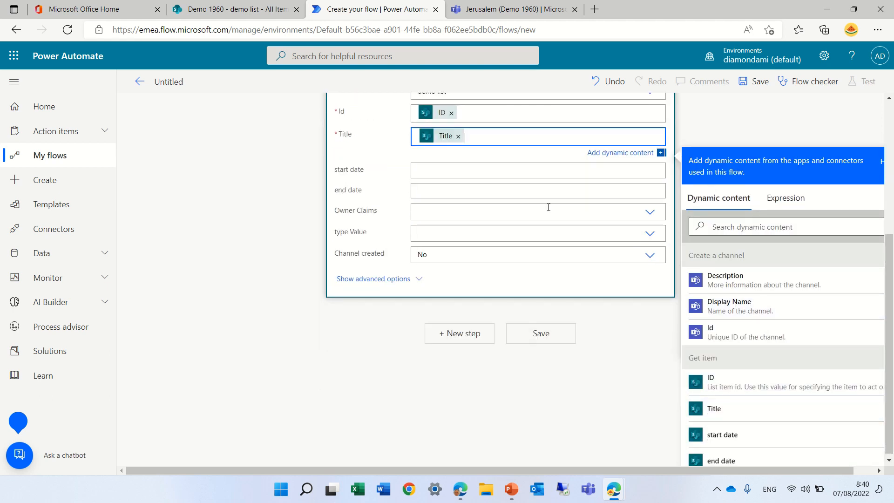
click(433, 256)
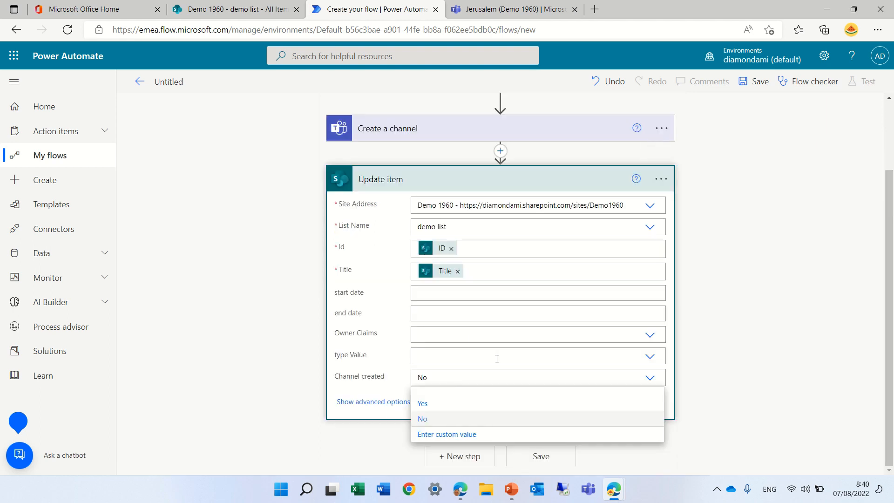
click(424, 403)
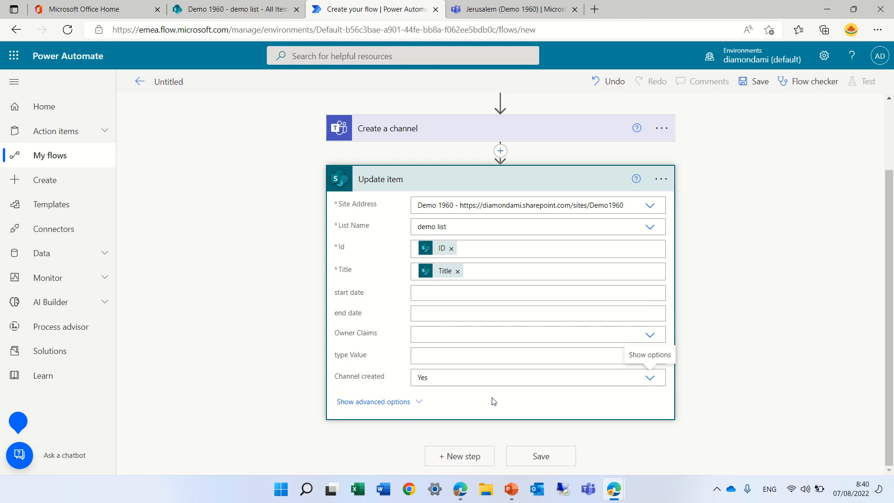
Step: Add the Microsoft Teams action "Post message in a chat or channel" as a new step after Update item
click(462, 455)
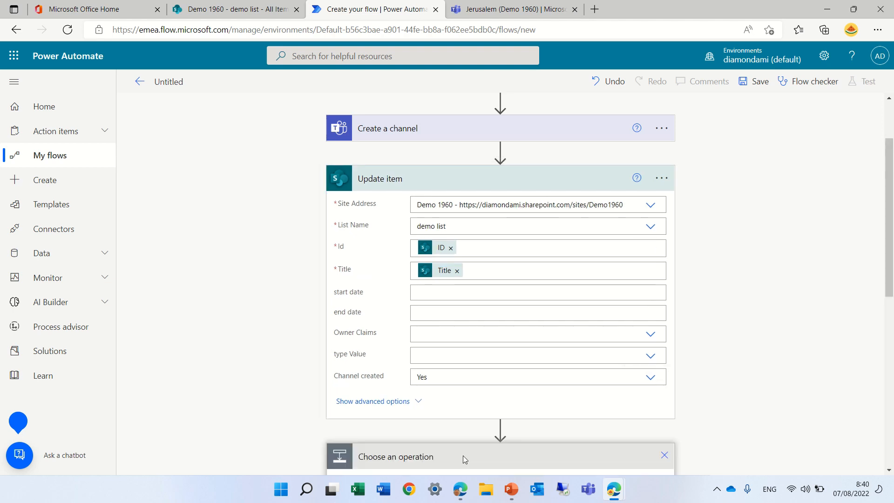
drag(887, 195, 890, 109)
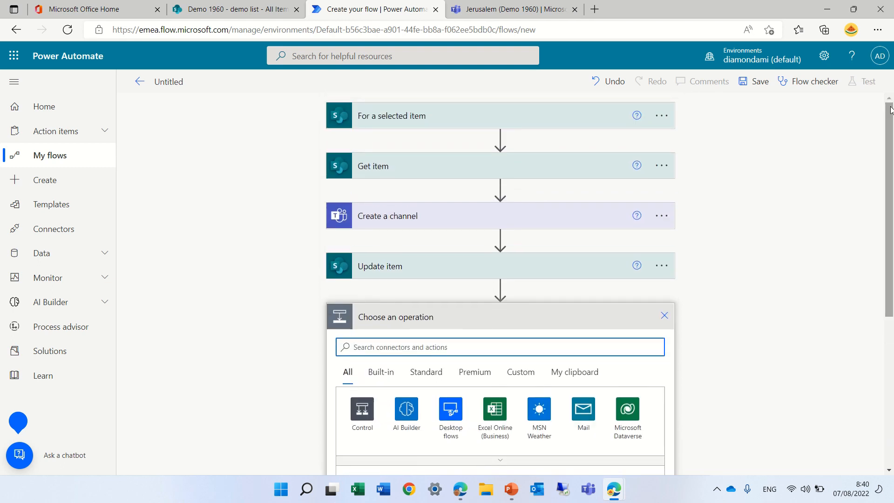
text(team)
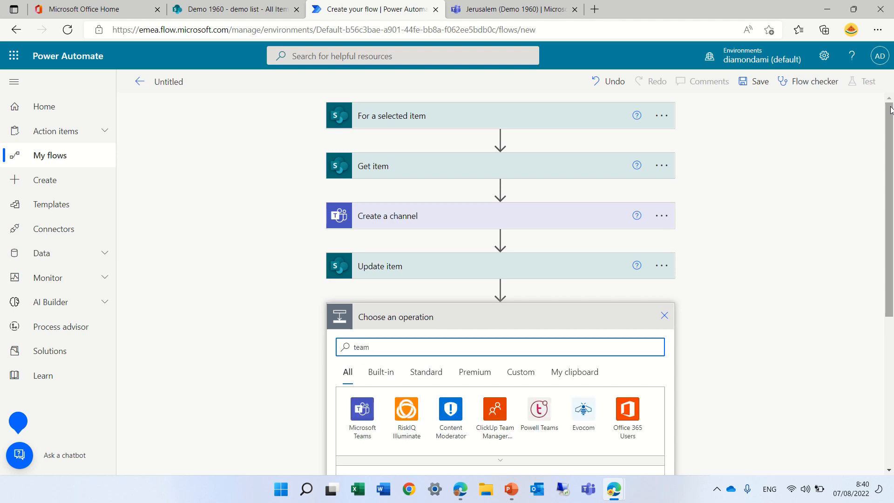
click(368, 418)
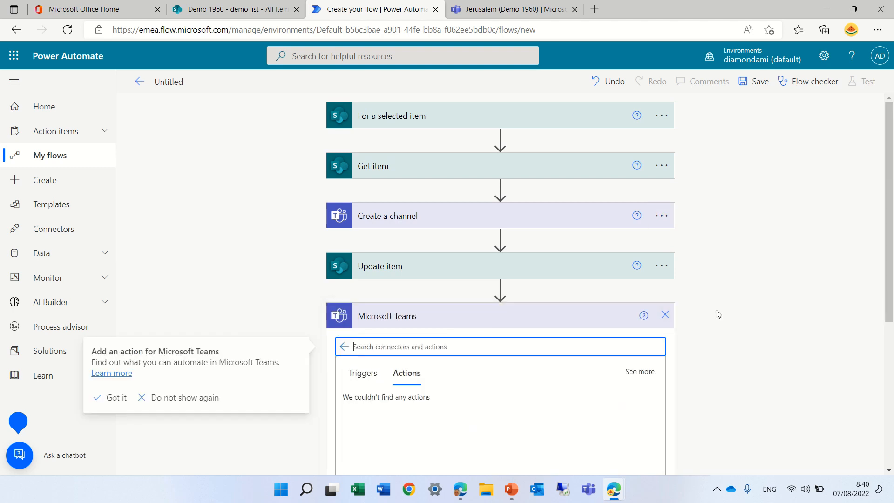
drag(890, 165, 892, 243)
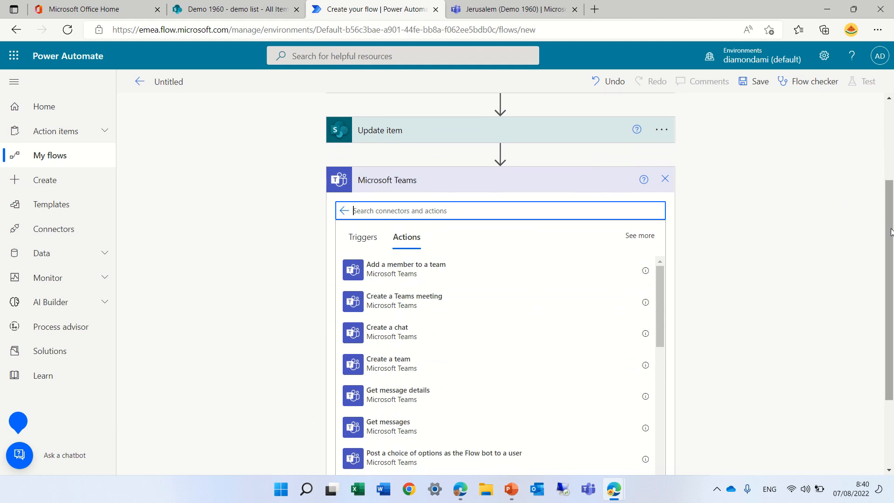
text(post)
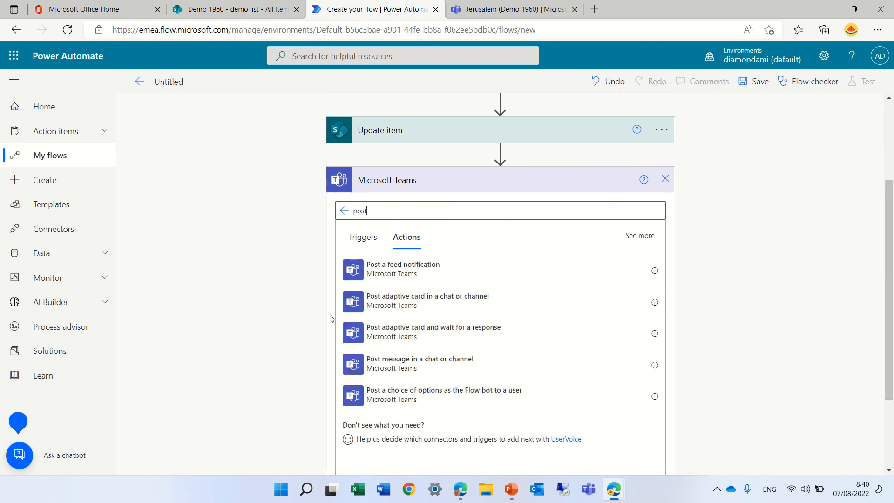
click(392, 368)
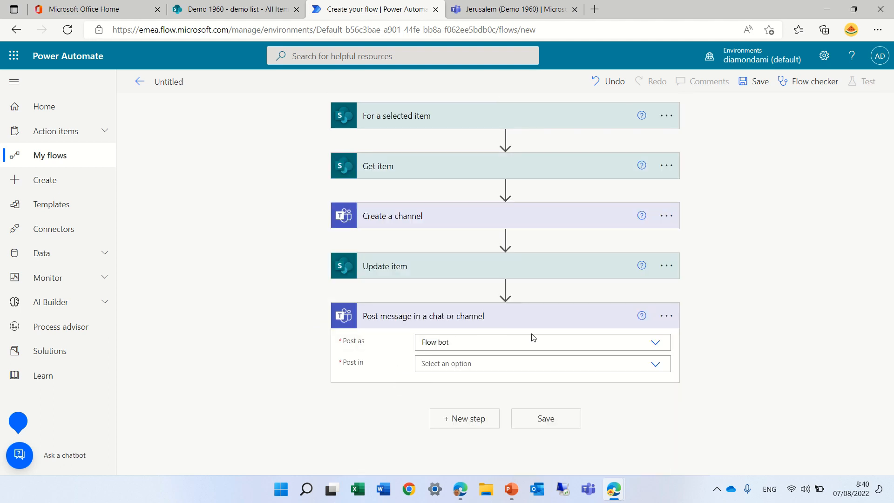
Step: Set the message action to post as User and to post in Channel
click(658, 343)
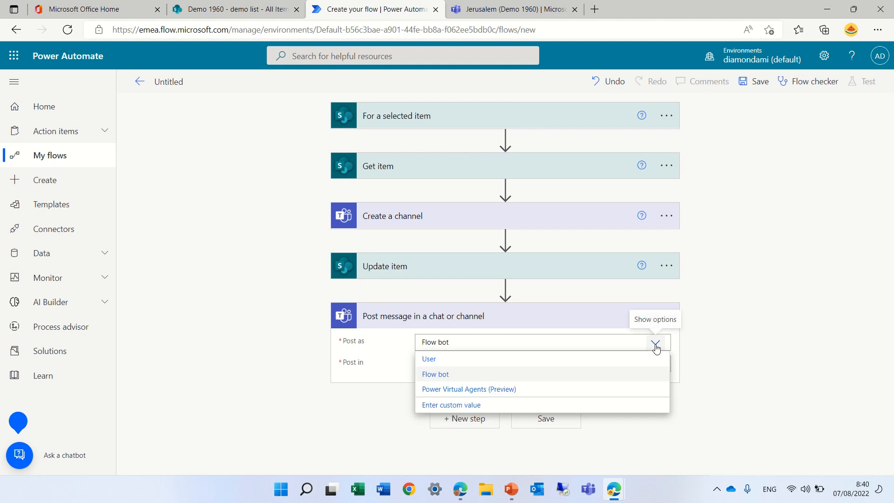
click(547, 359)
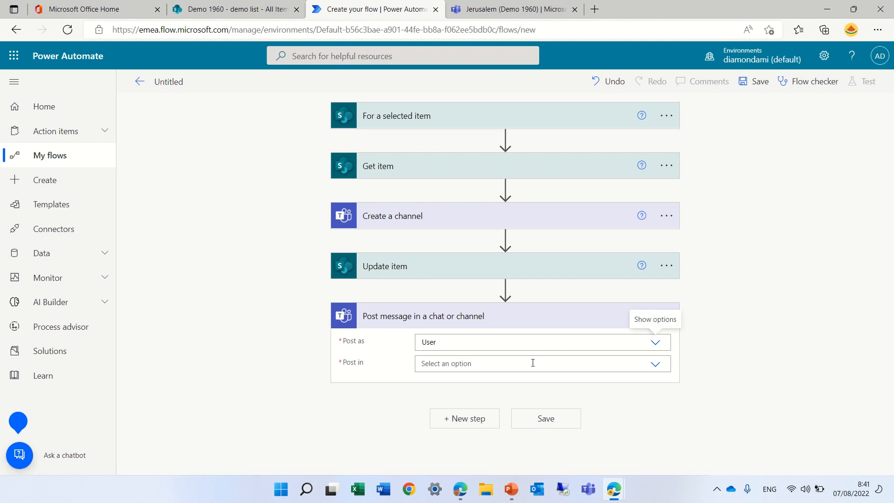
click(652, 366)
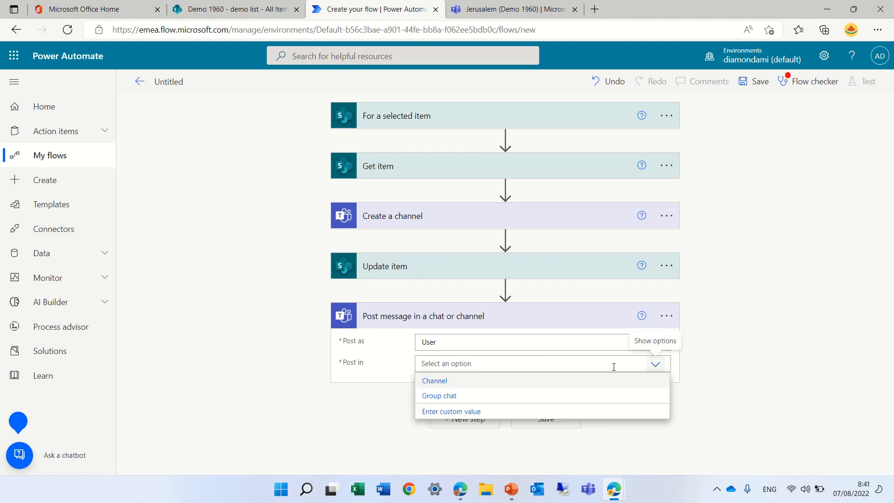
click(557, 385)
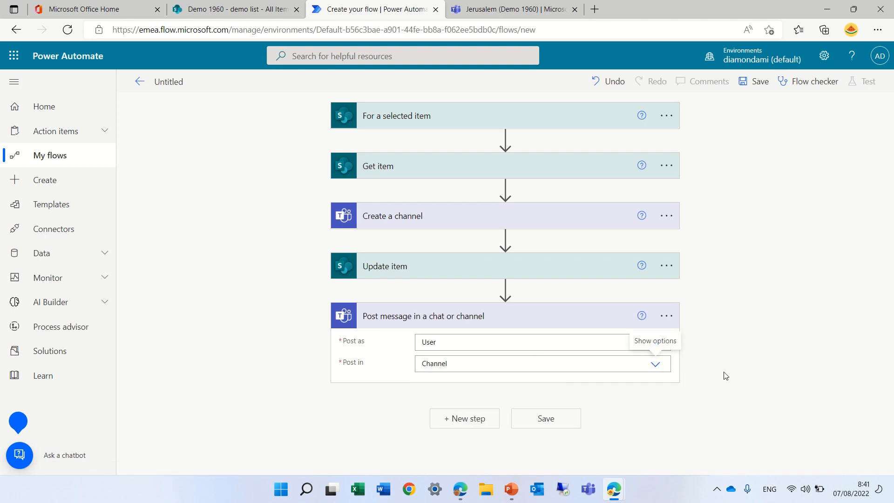
scroll(886, 338, down, 2)
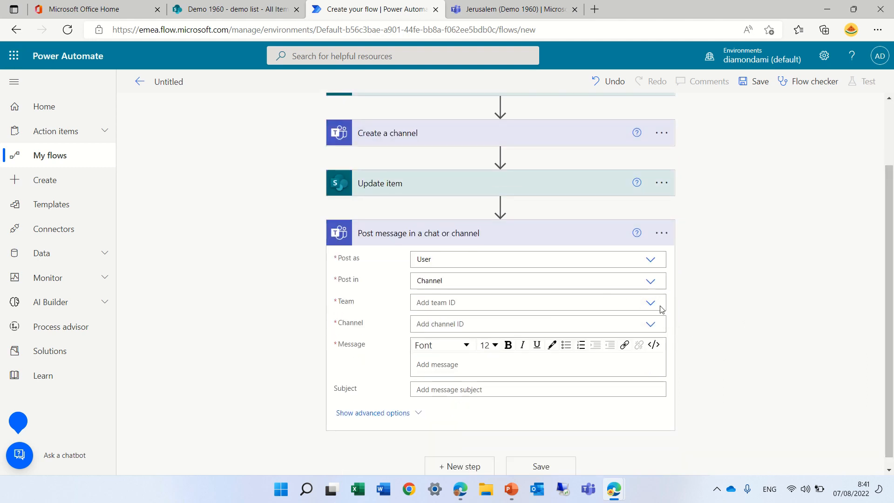
click(650, 303)
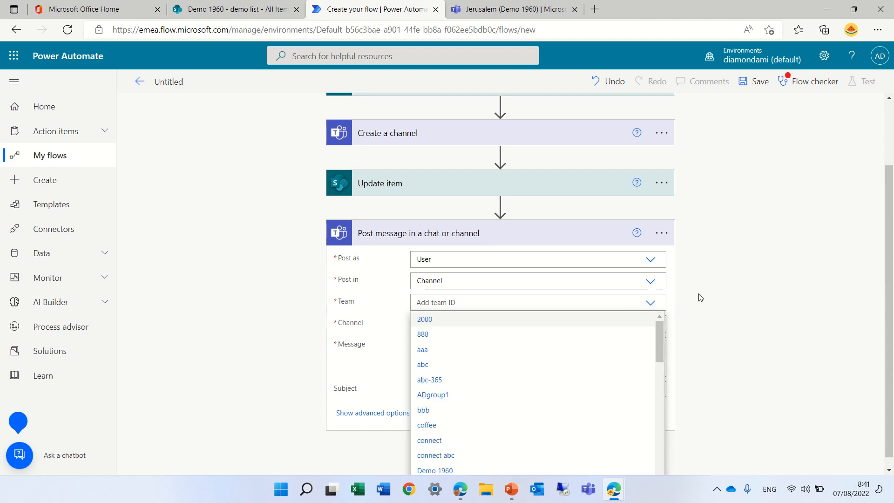
click(686, 301)
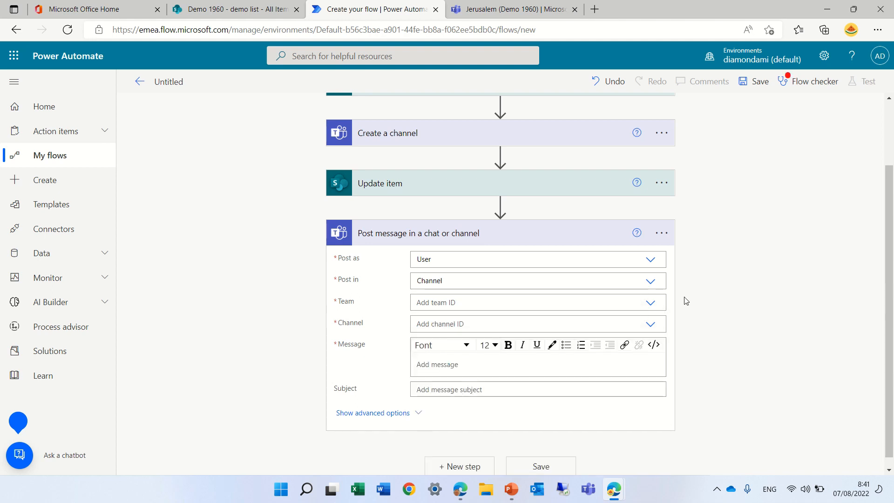
click(551, 303)
click(648, 305)
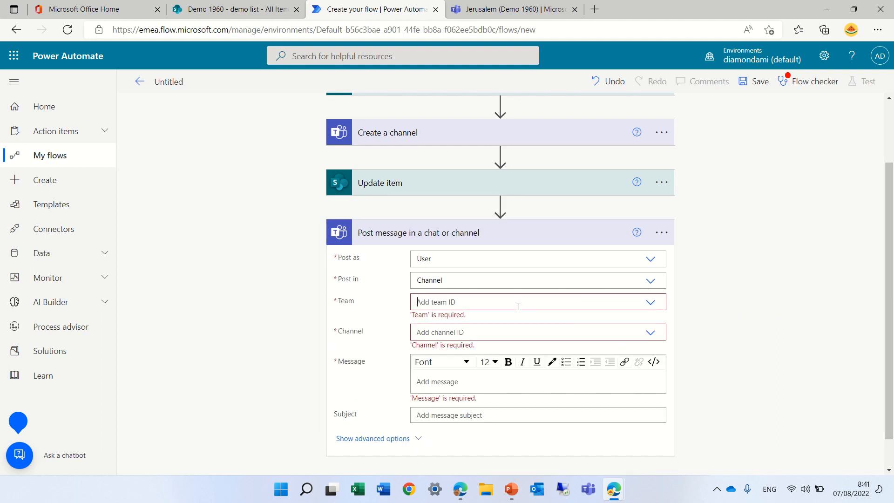
click(569, 302)
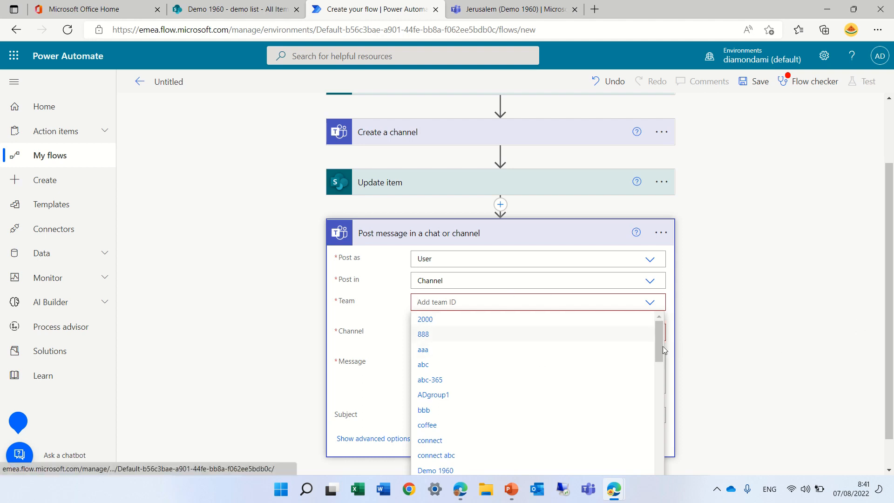
drag(663, 345, 661, 470)
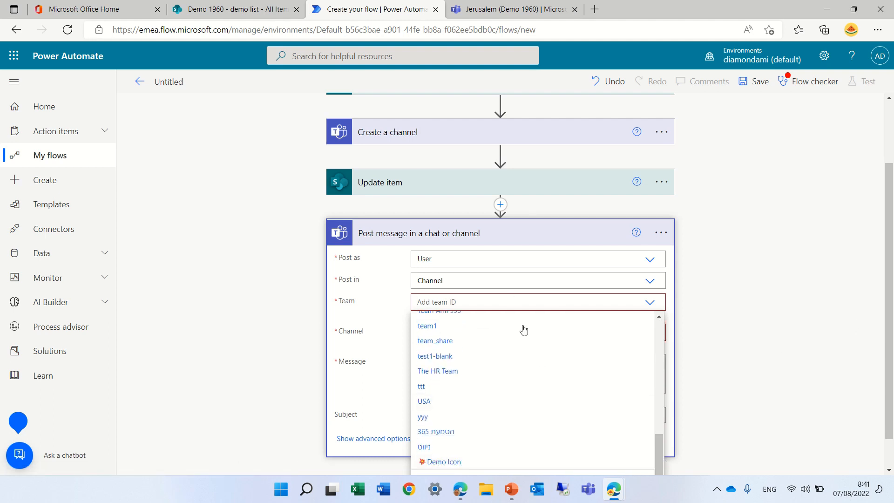
click(374, 302)
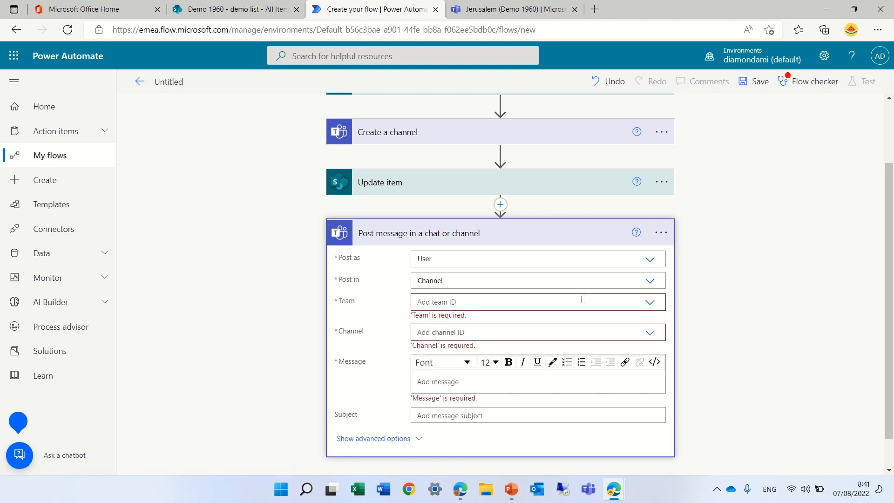
scroll(892, 263, down, 1)
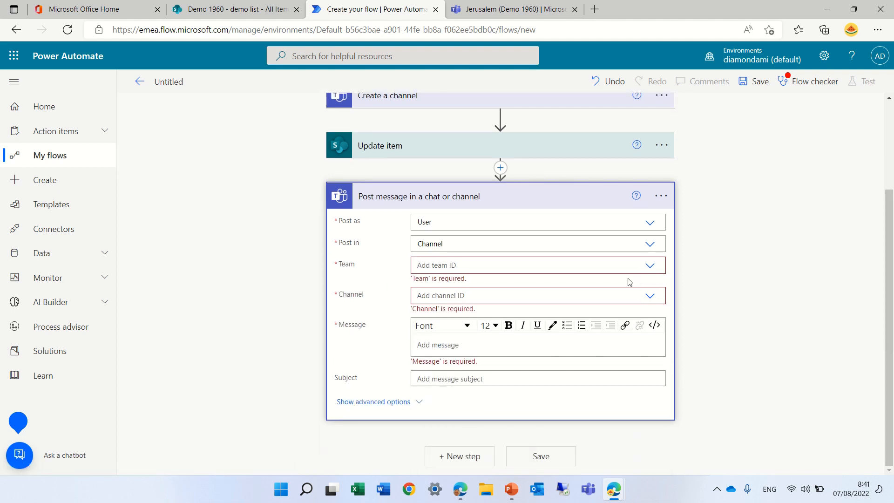
click(650, 265)
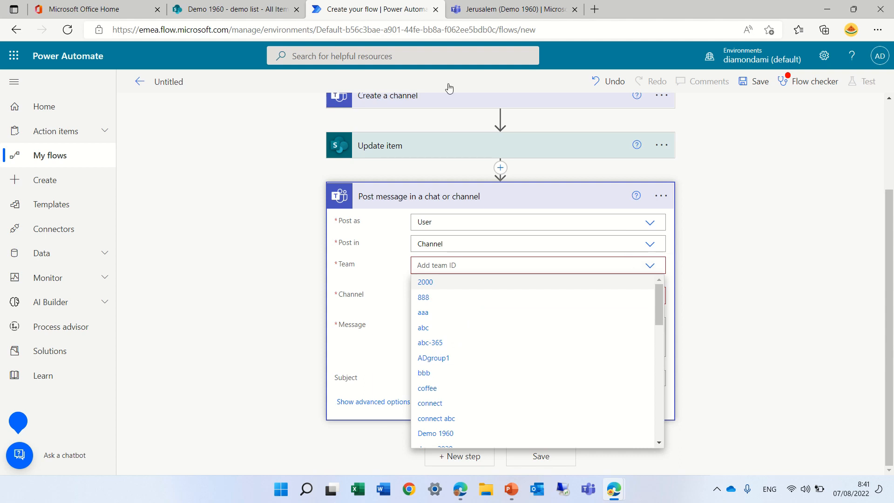
click(376, 16)
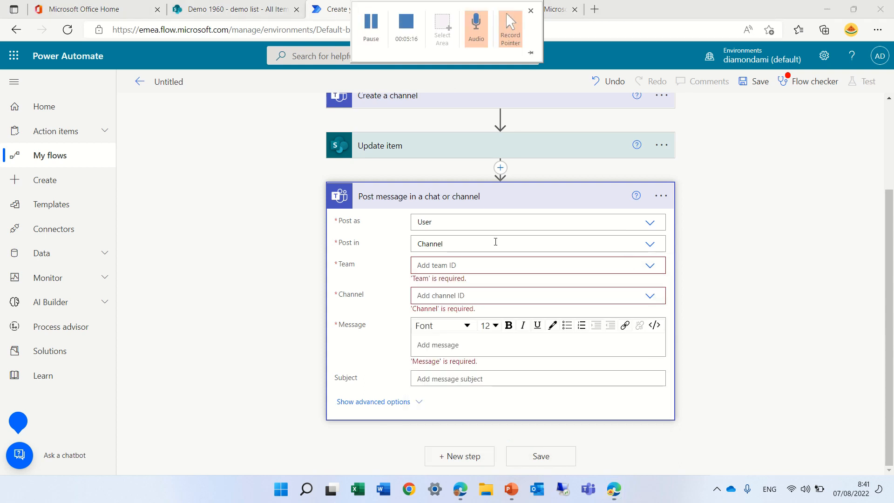
Step: Set the team of the Post message action to Demo 1960
click(477, 267)
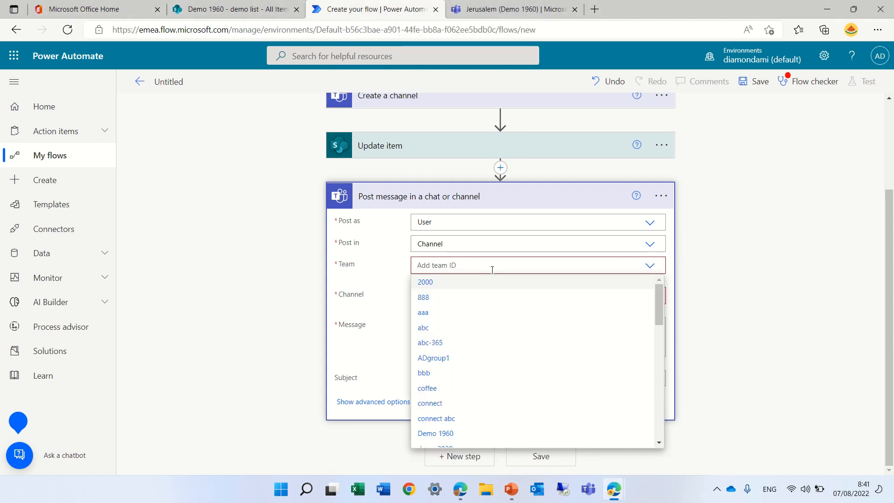
text(de)
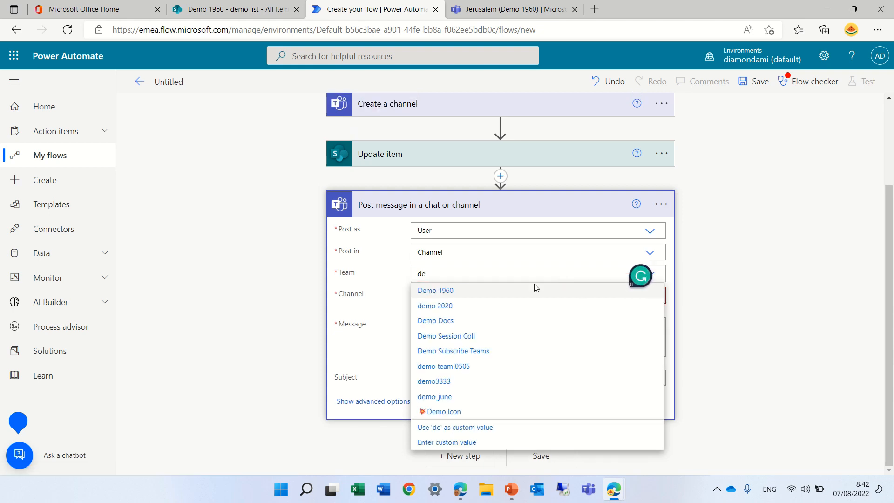
click(458, 292)
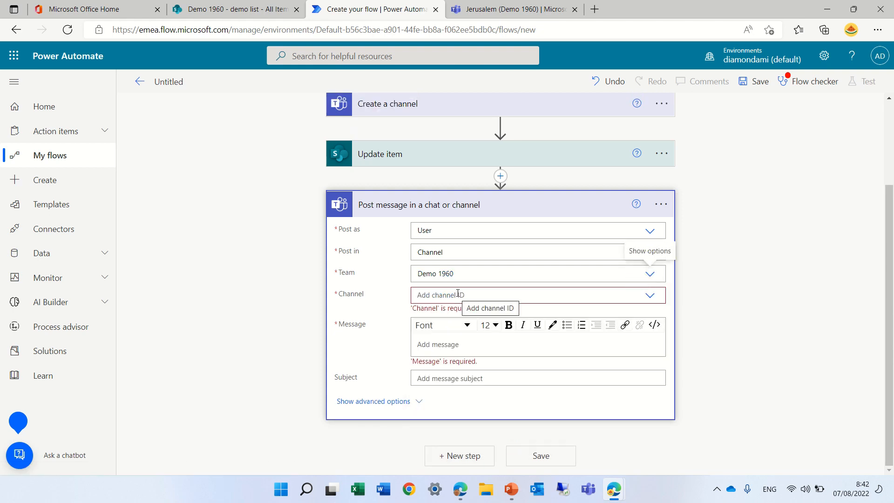
Step: Enter the dynamic Id value from Create a channel as the custom channel value of the Post message action
click(458, 295)
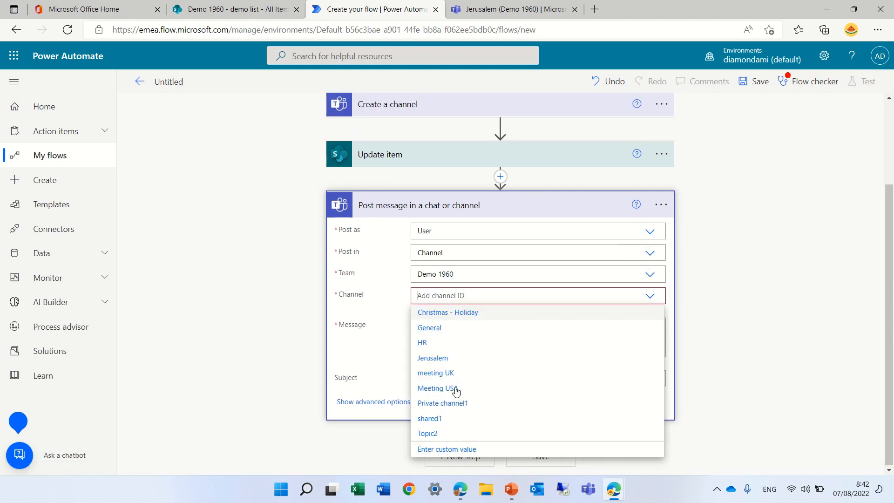
click(471, 449)
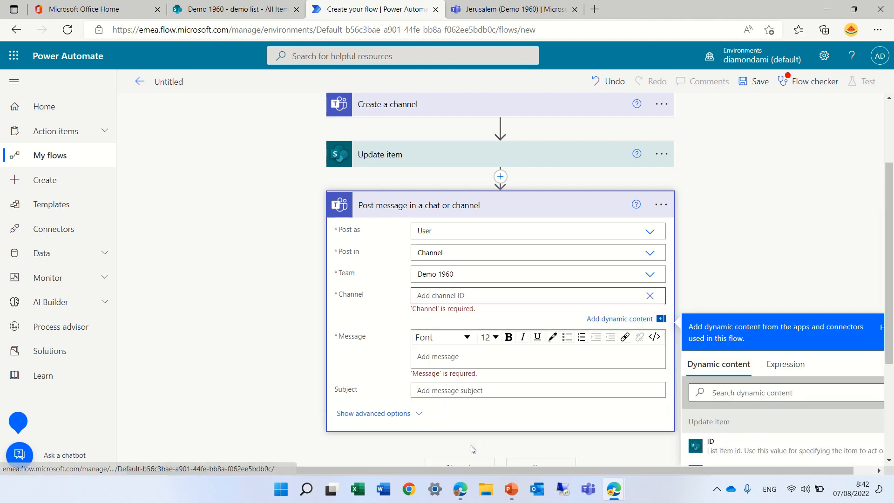
scroll(886, 347, down, 3)
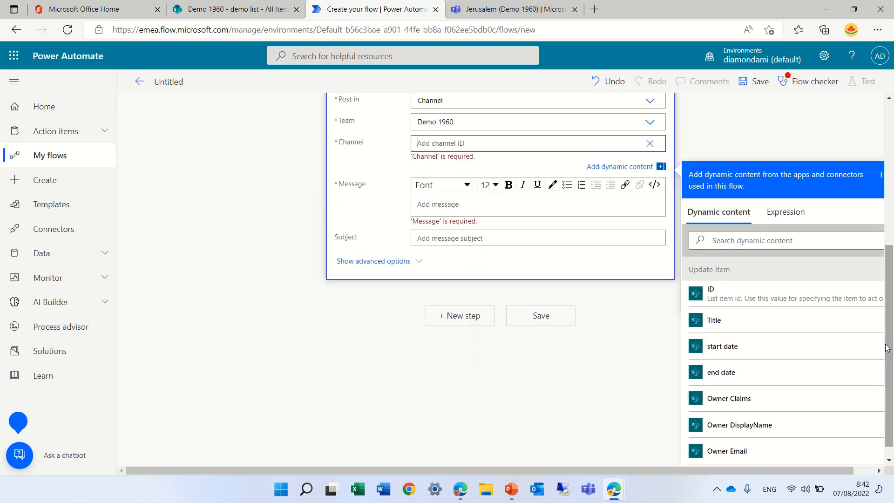
click(739, 239)
text(id)
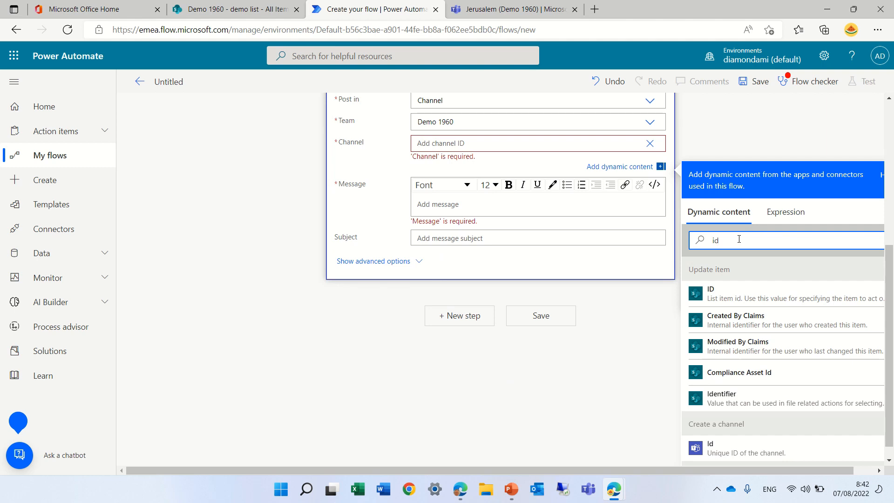
click(739, 447)
Step: Enter "welcome to the channel" as the subject of the Post message action
scroll(889, 289, up, 2)
scroll(889, 289, up, 1)
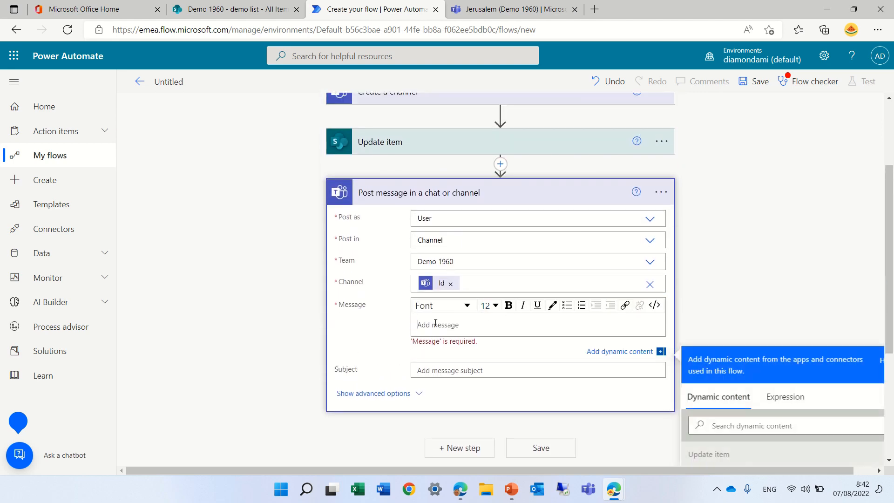
click(427, 370)
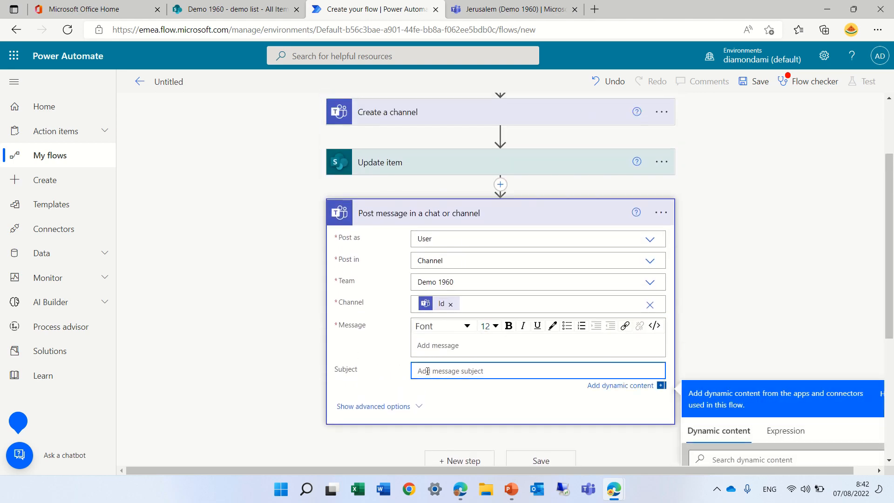
text(welcome)
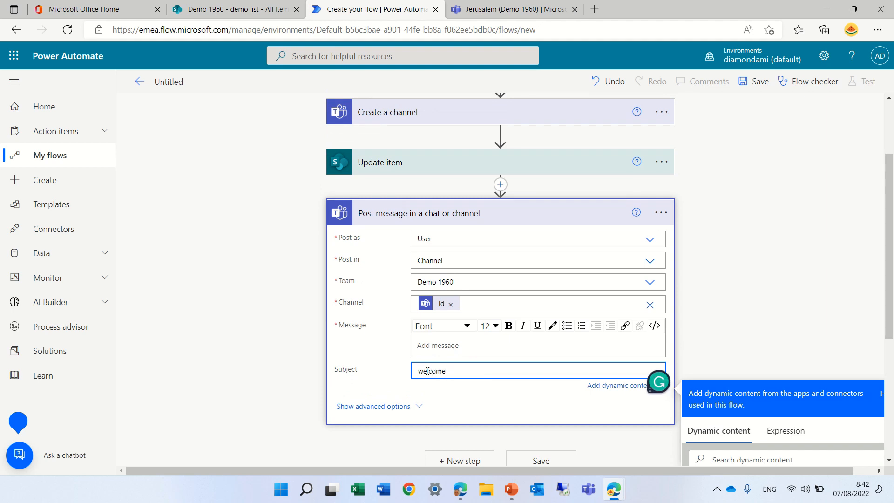
text( to the channel)
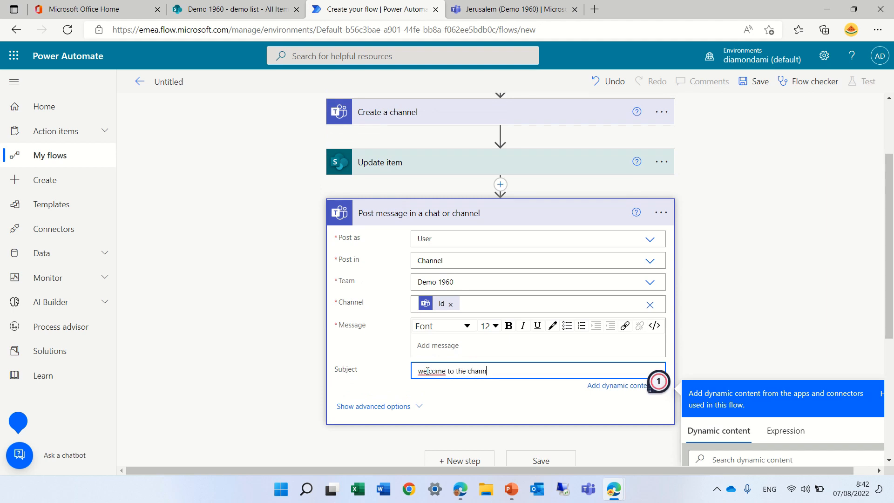
Step: Enter "check it out" as the message text of the Post message action
click(442, 345)
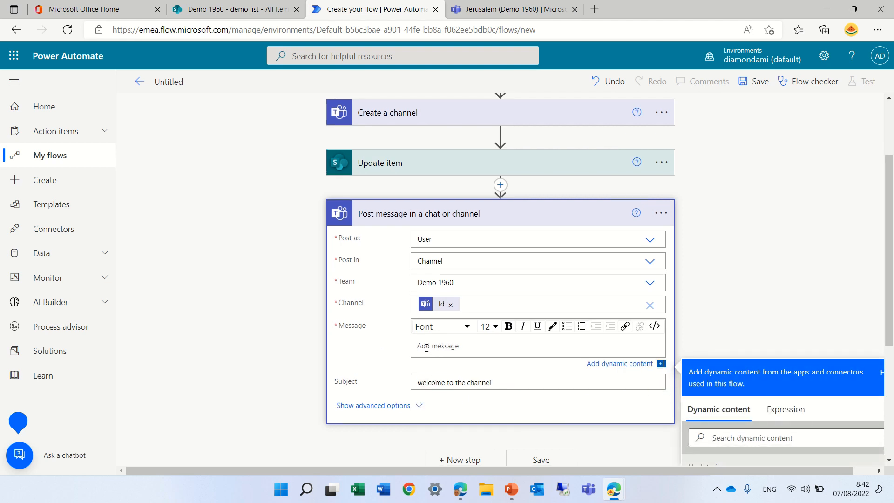
text(chec)
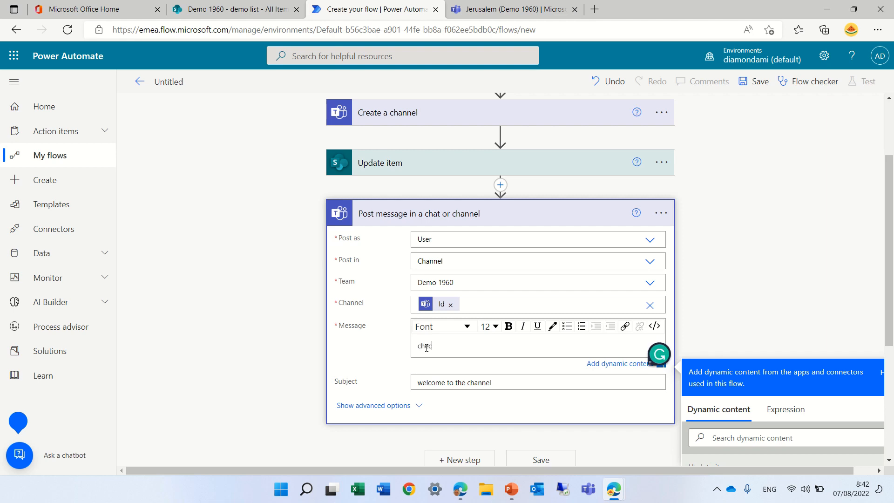
text(k it out)
click(767, 256)
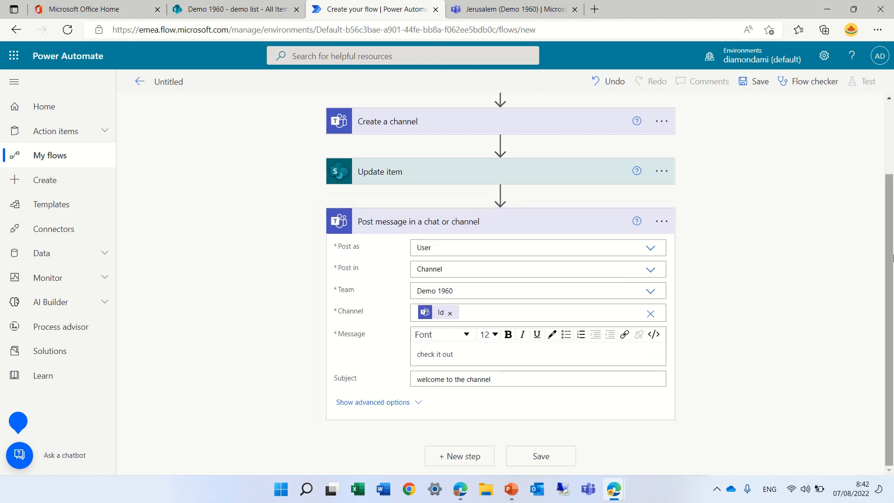
Step: Add the Office 365 Outlook action "Send an email (V2)" as a new step after the Post message action
click(454, 456)
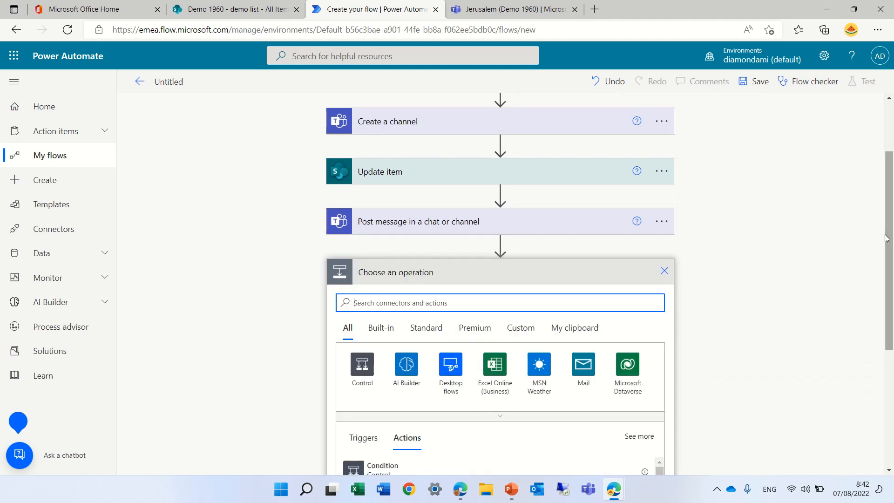
drag(888, 238, 888, 254)
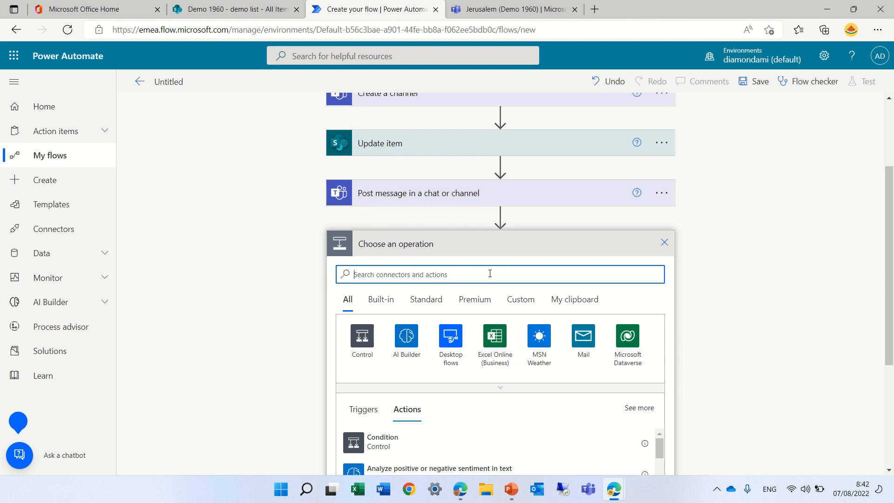
text(out)
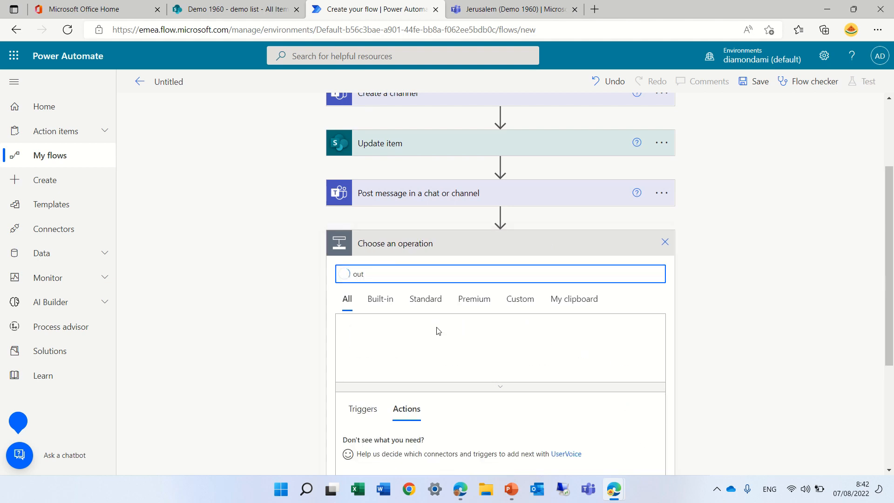
click(495, 337)
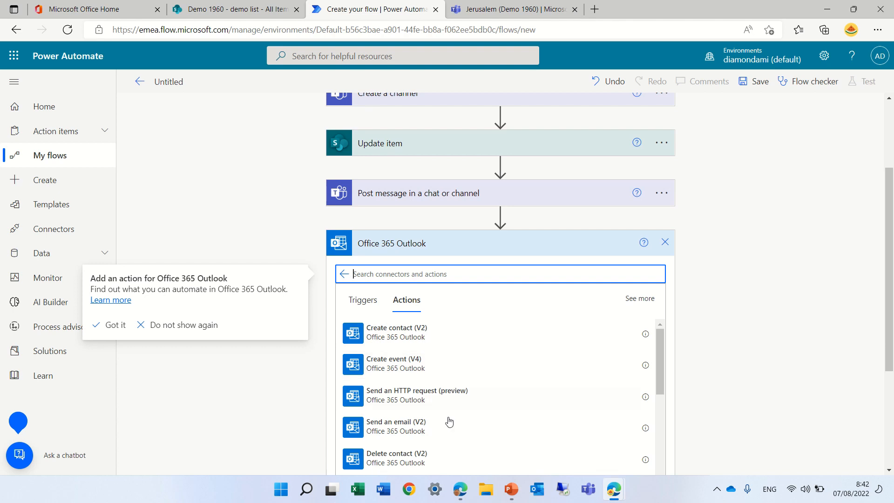
click(399, 431)
click(399, 426)
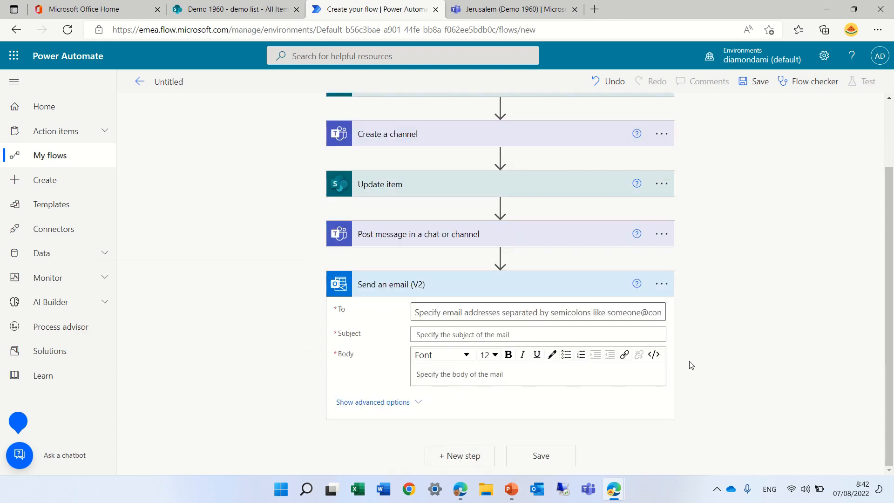
Step: Set the email recipient to the dynamic Owner Email value from Update item
click(510, 313)
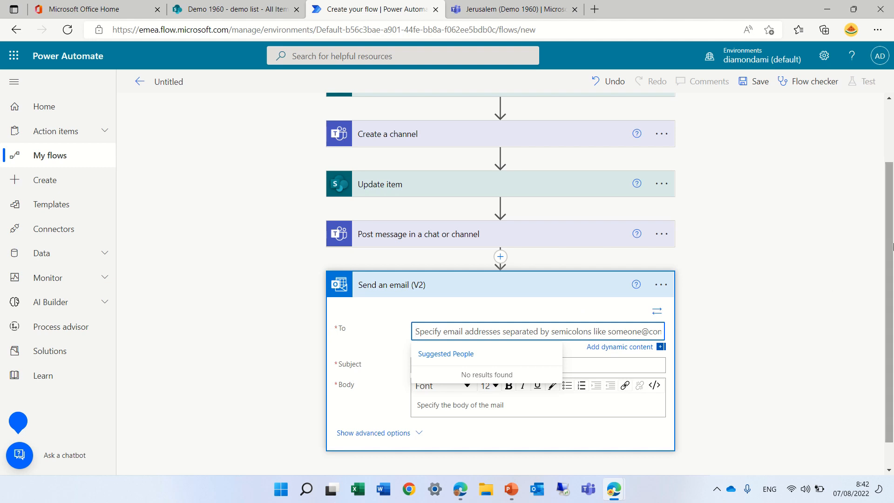
scroll(893, 228, down, 1)
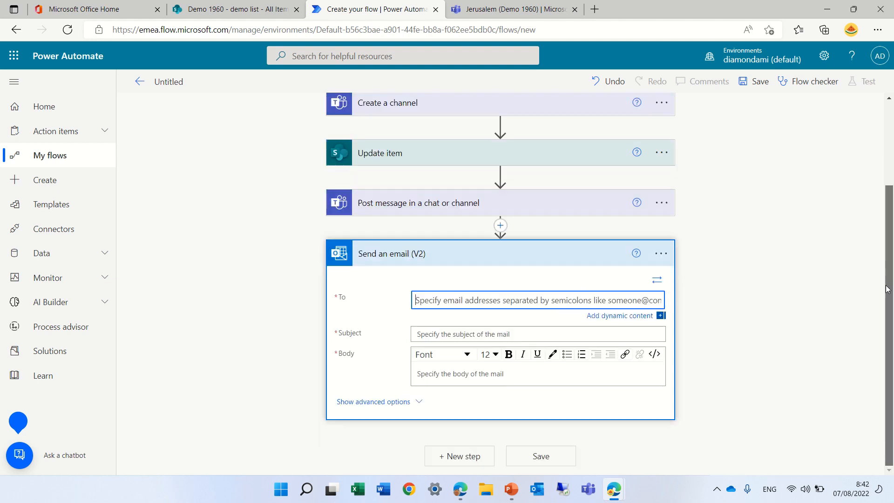
click(618, 317)
scroll(887, 266, down, 1)
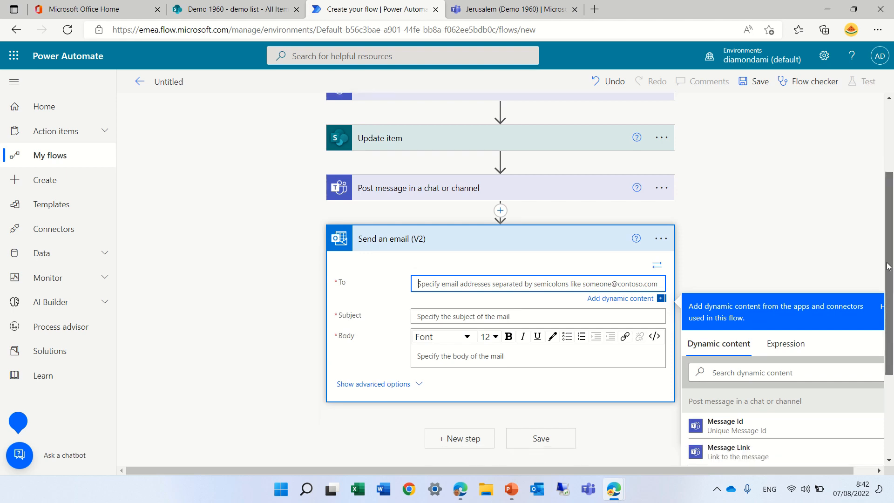
scroll(887, 266, down, 3)
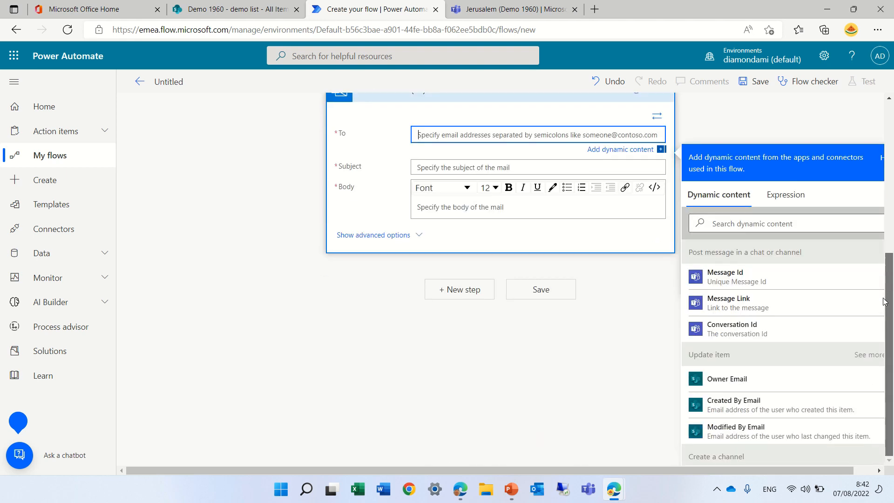
click(733, 383)
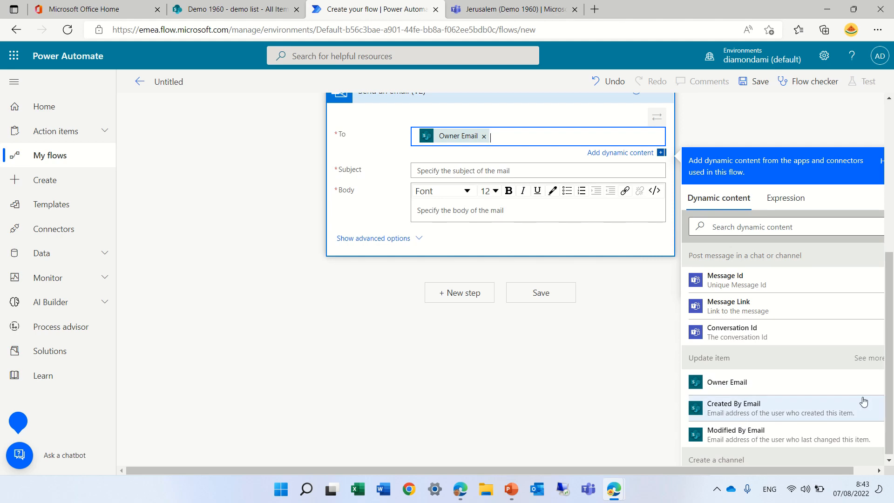
Step: Enter "the channel has been created" as the email subject, correcting the misspelled word "channel"
scroll(889, 411, up, 3)
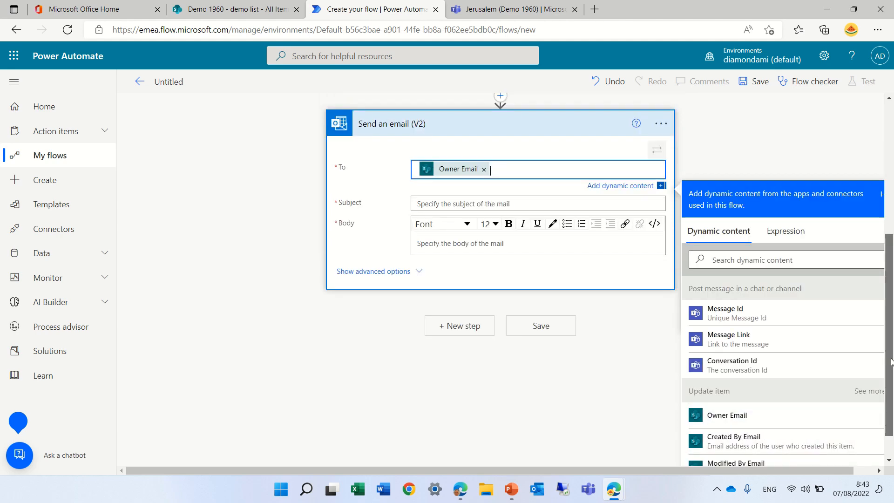
click(506, 314)
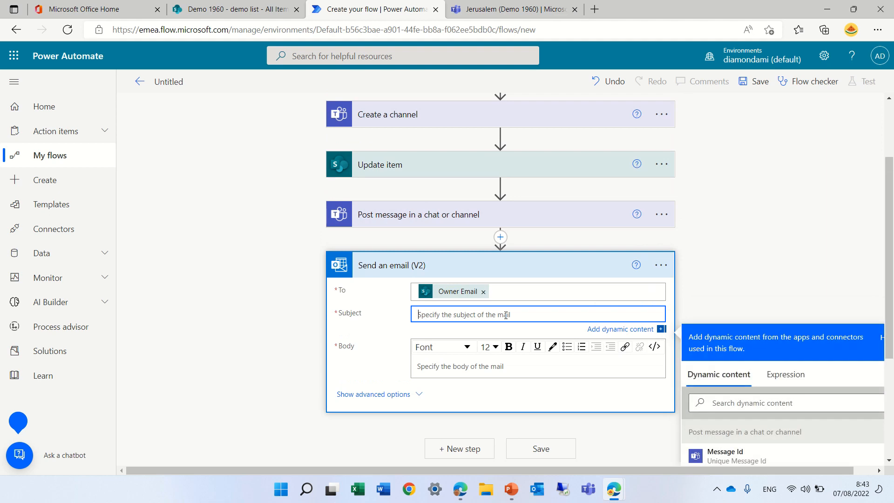
text(the )
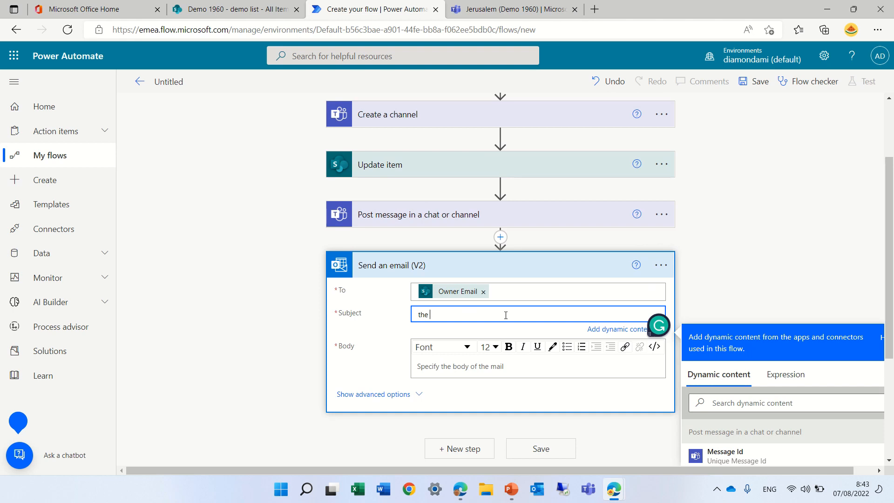
text(cchannal has)
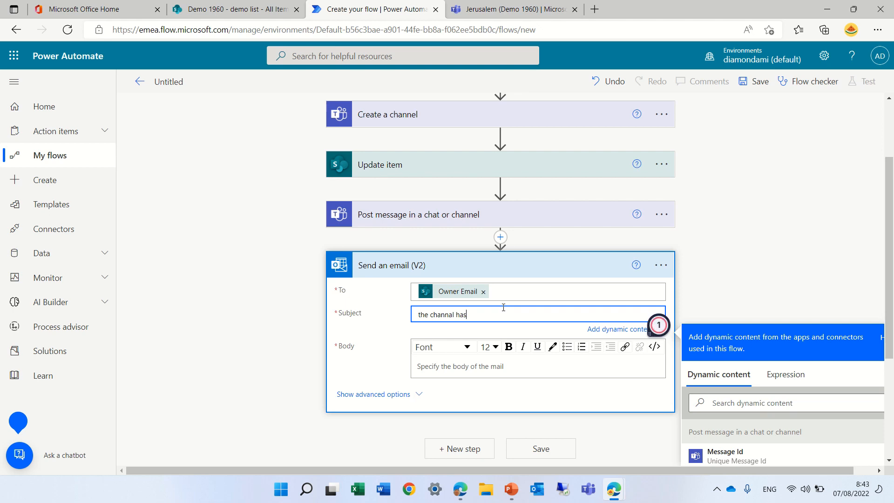
key(BackSpace)
key(BackSpace)
mouse_move(441, 316)
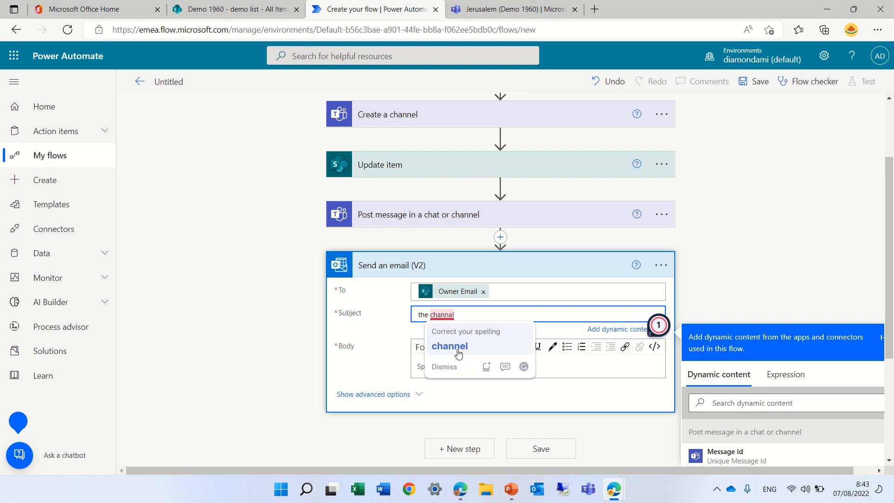
click(458, 350)
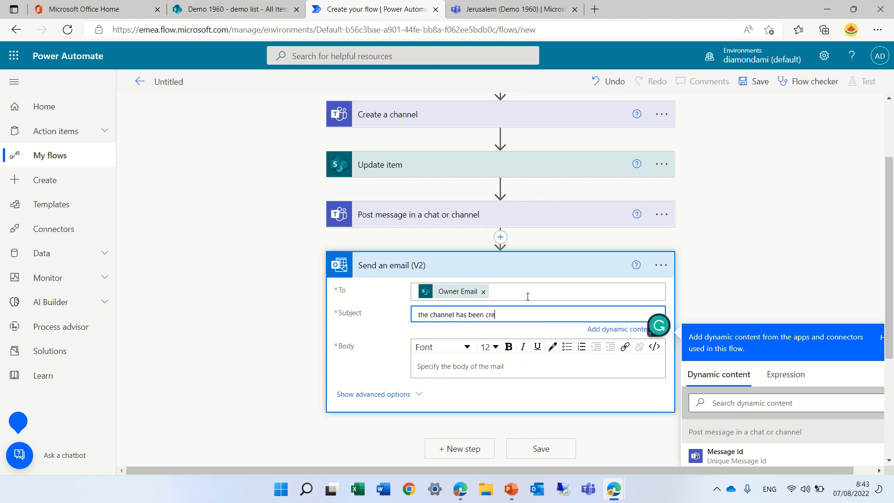
Step: Enter "check it out" as the email body, and save the flow, dismissing the SharePoint site address tip for good
click(439, 365)
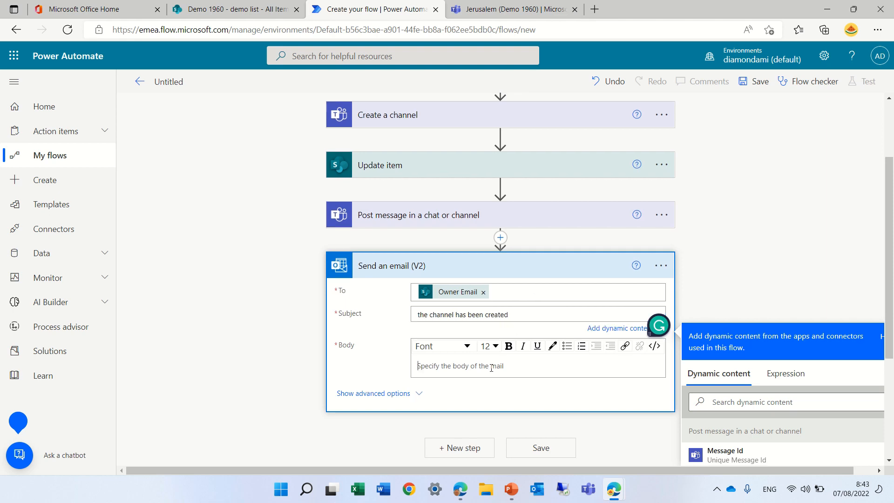
text(check it )
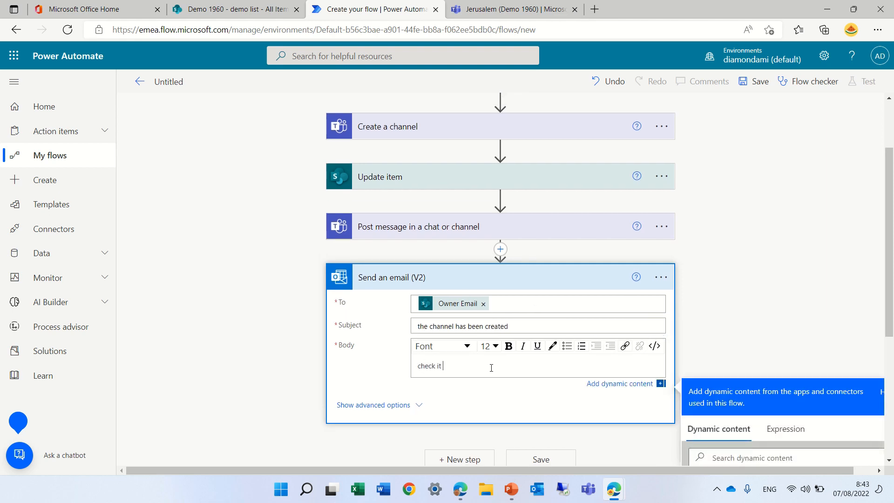
text(out)
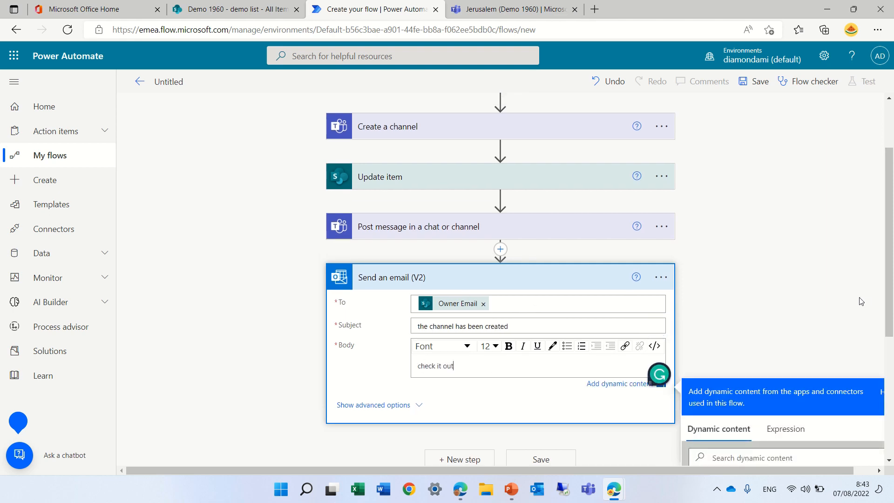
click(745, 84)
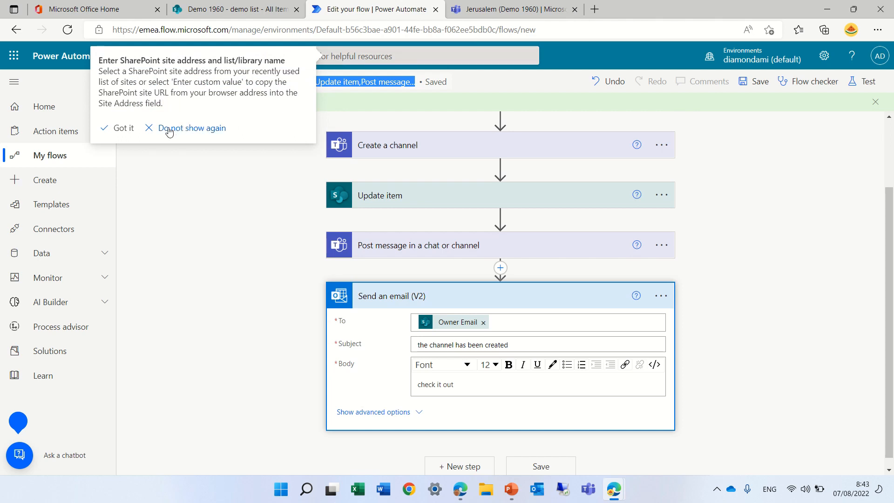
click(192, 129)
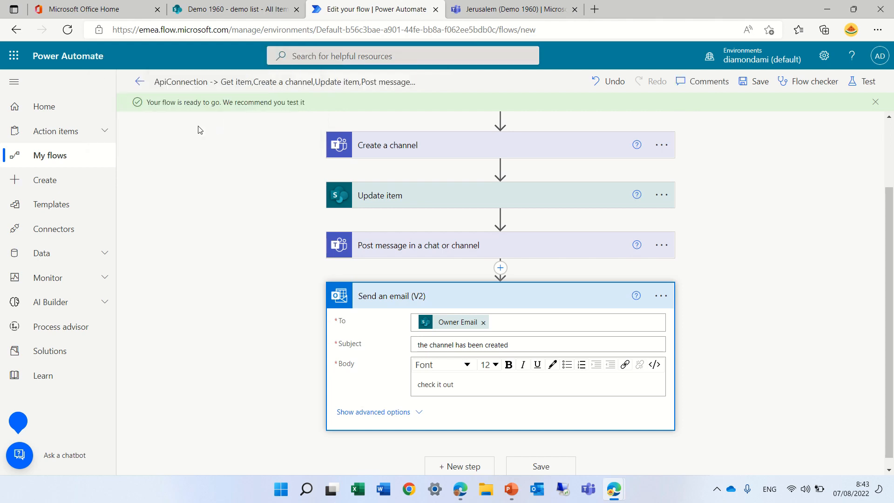
Step: Rename the flow as "new channel based on list" and save it
click(238, 82)
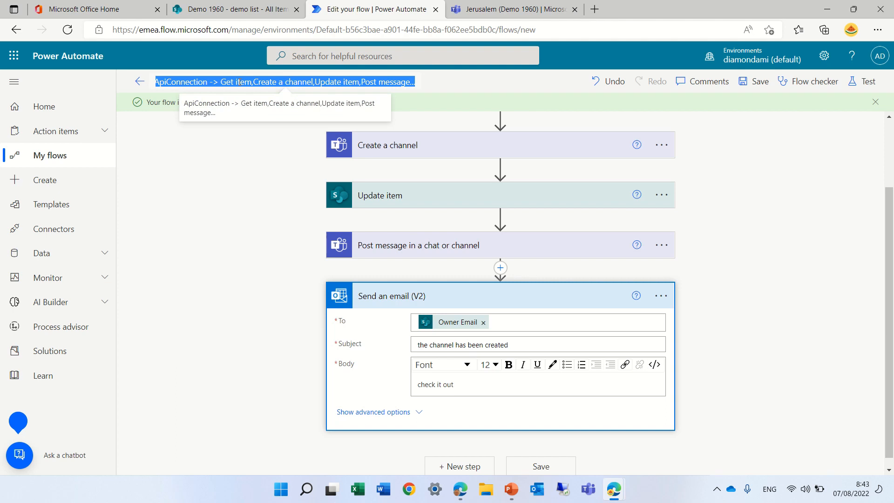
text(crea)
key(BackSpace)
key(BackSpace)
key(BackSpace)
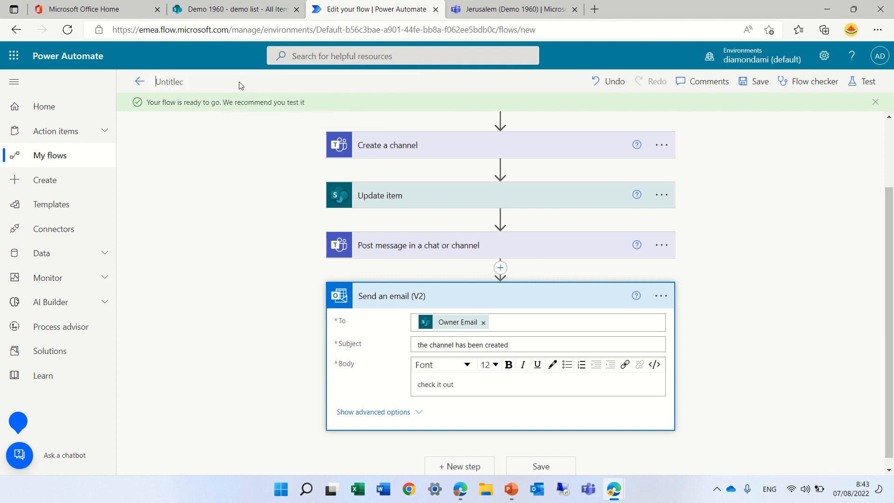
text(new channel based on list)
click(213, 152)
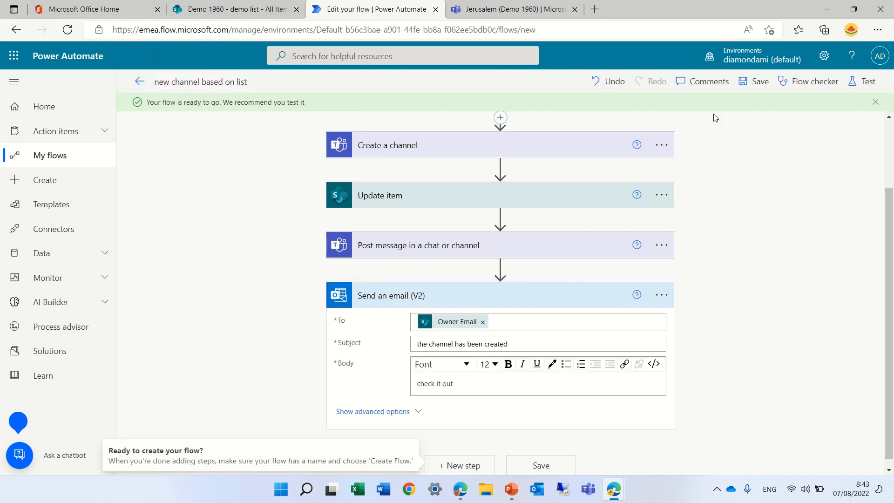
click(755, 83)
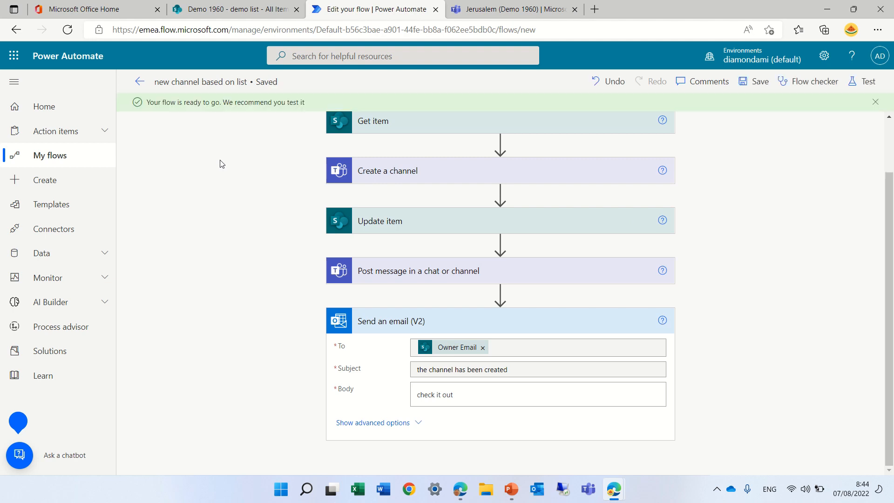
Step: Leave the editor for the flow's details page, and switch to the SharePoint demo list
click(140, 83)
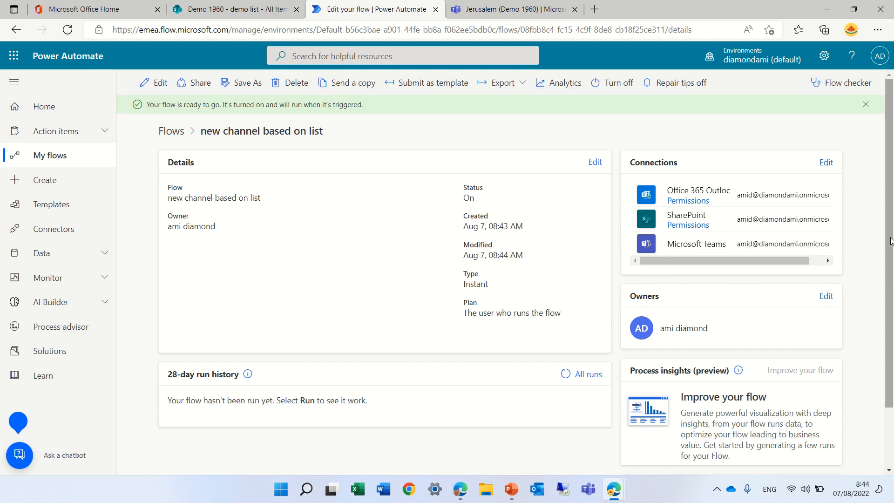
scroll(891, 240, down, 2)
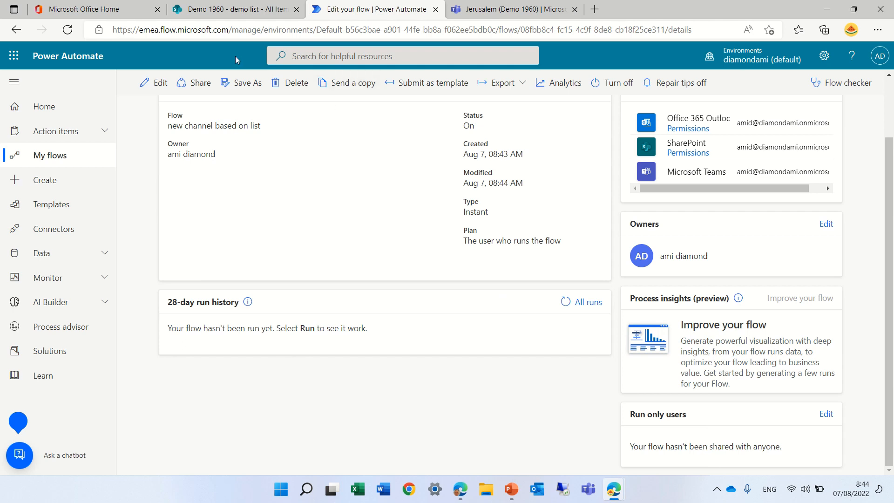
click(242, 11)
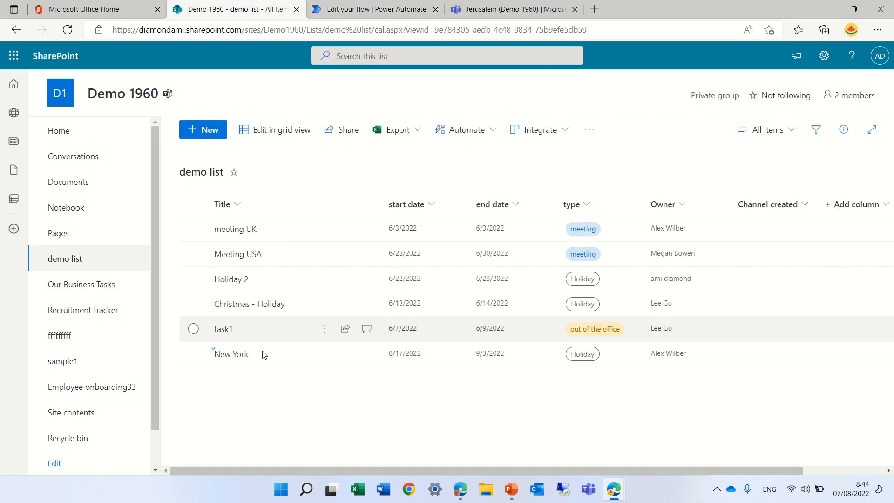
Step: Run the "new channel based on list" flow on the New York item with the existing connections, and reload the demo list
click(193, 355)
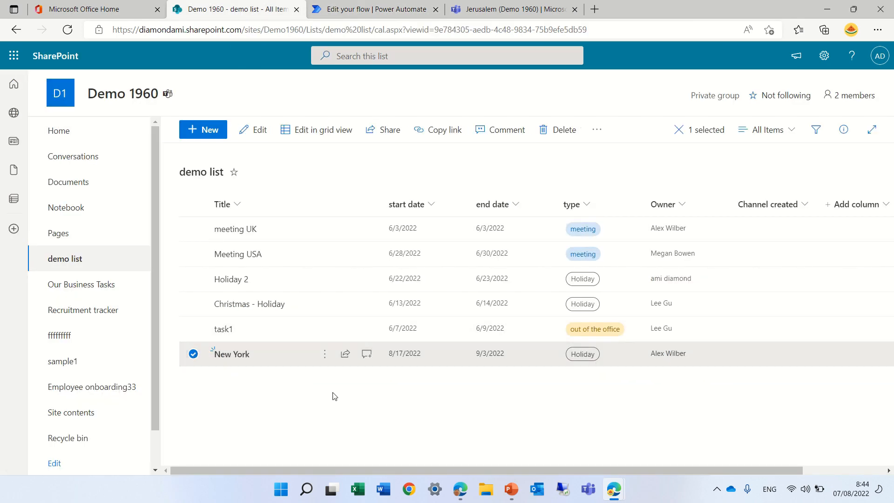
click(326, 357)
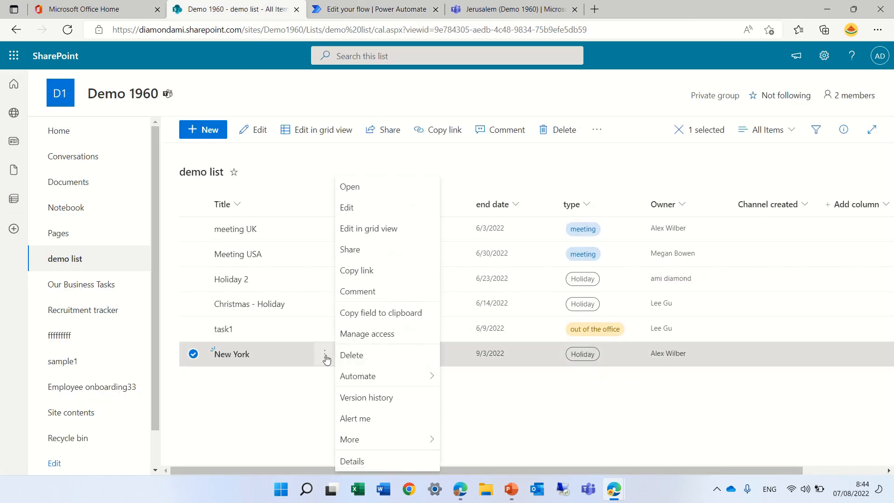
mouse_move(356, 375)
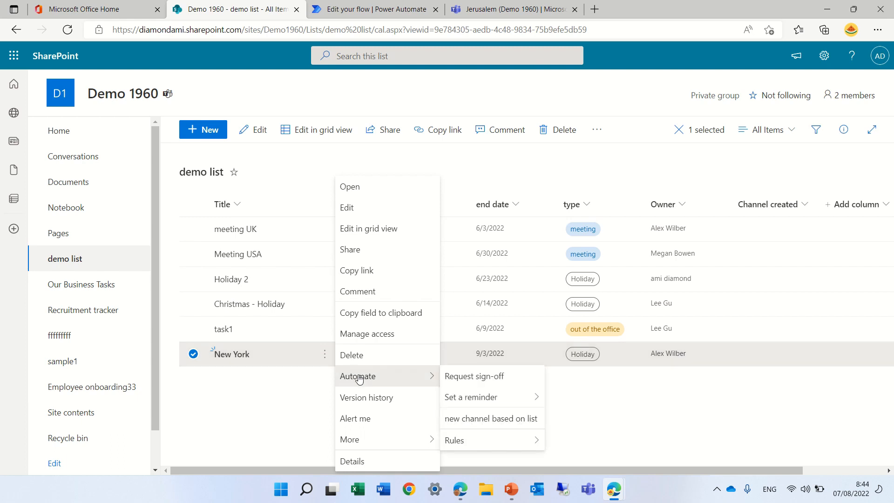
click(477, 421)
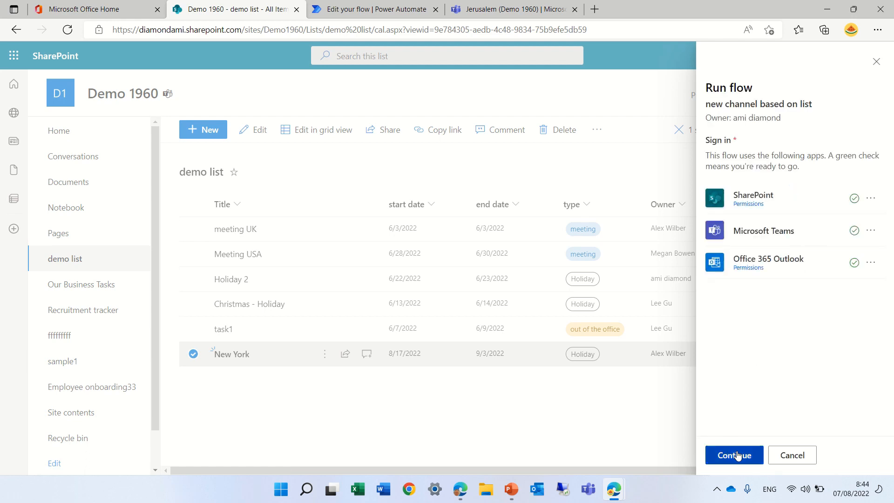
click(737, 455)
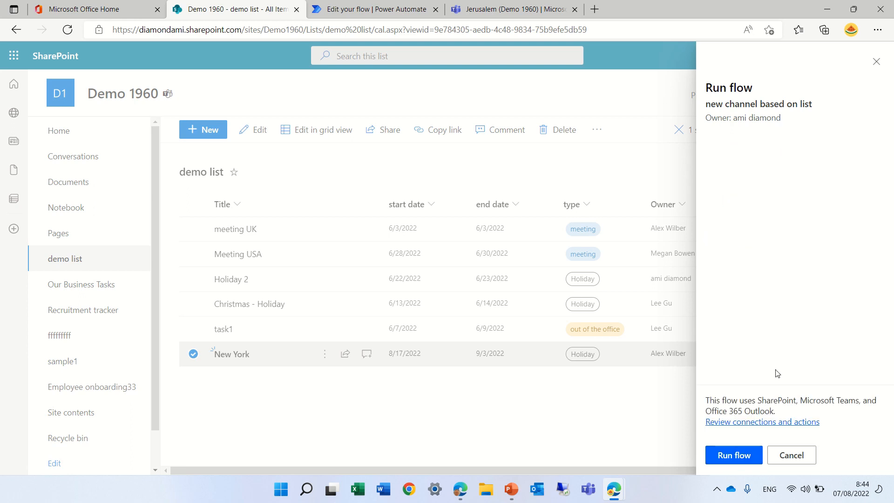
click(750, 457)
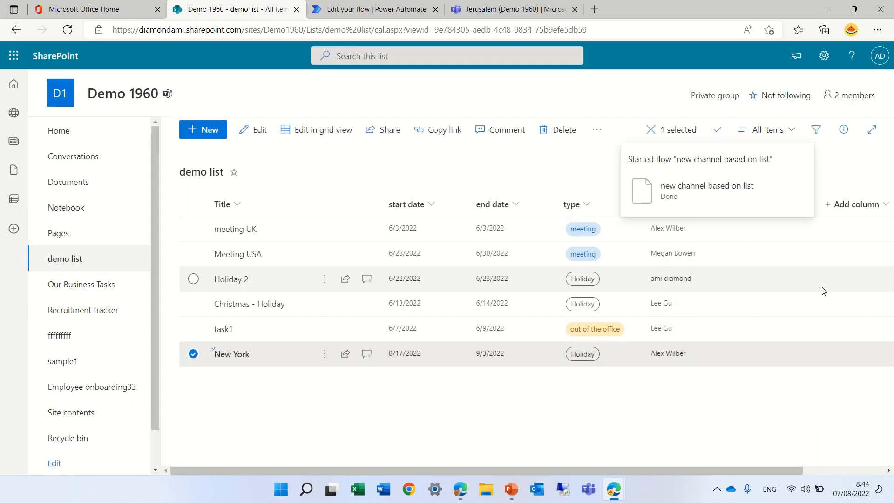
click(495, 435)
click(67, 30)
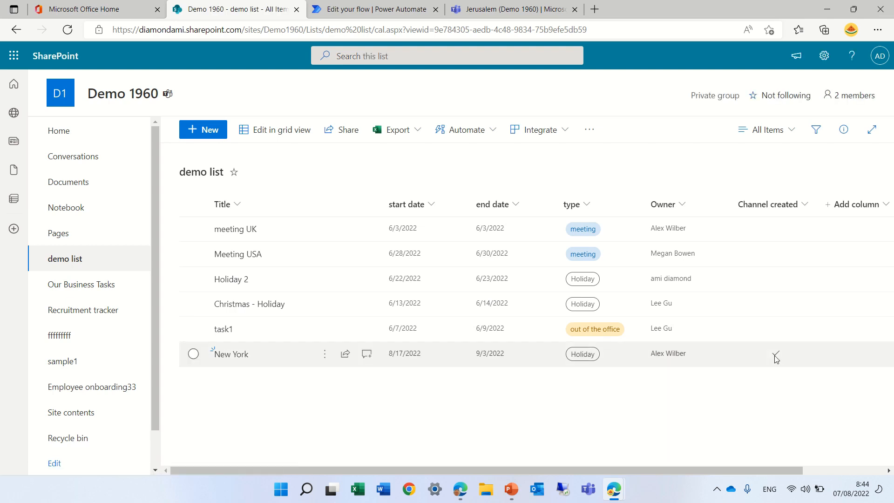
Step: Switch to Microsoft Teams, reload it, and open the hidden New York channel of the Demo 1960 team
click(510, 10)
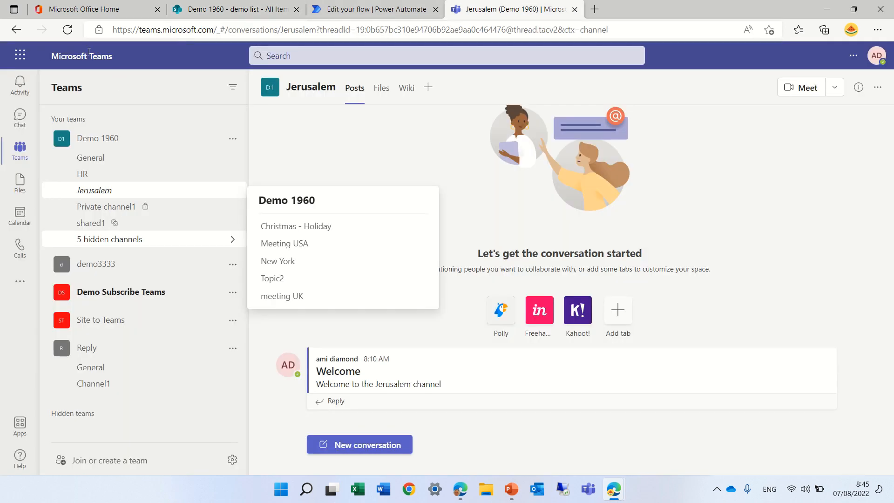
click(67, 30)
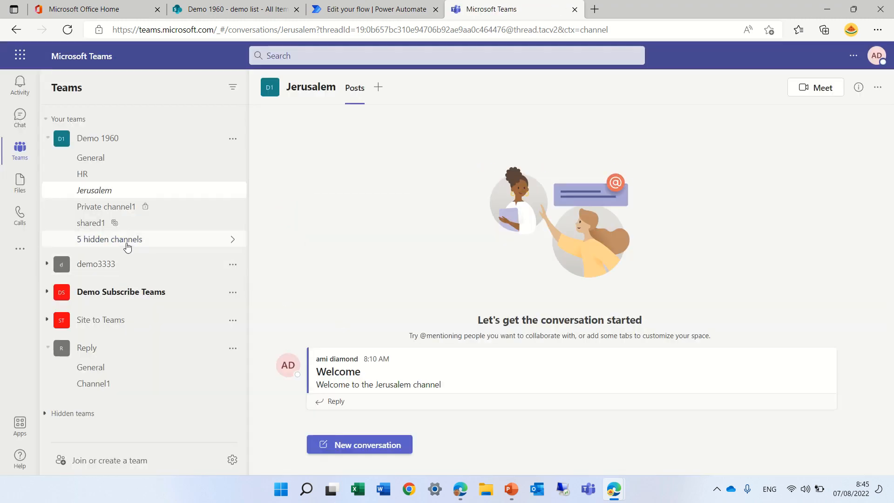
click(127, 246)
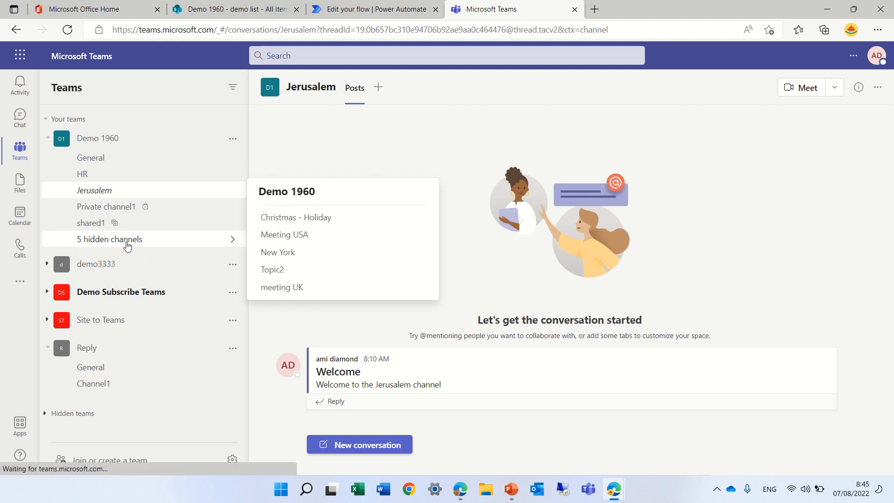
click(289, 258)
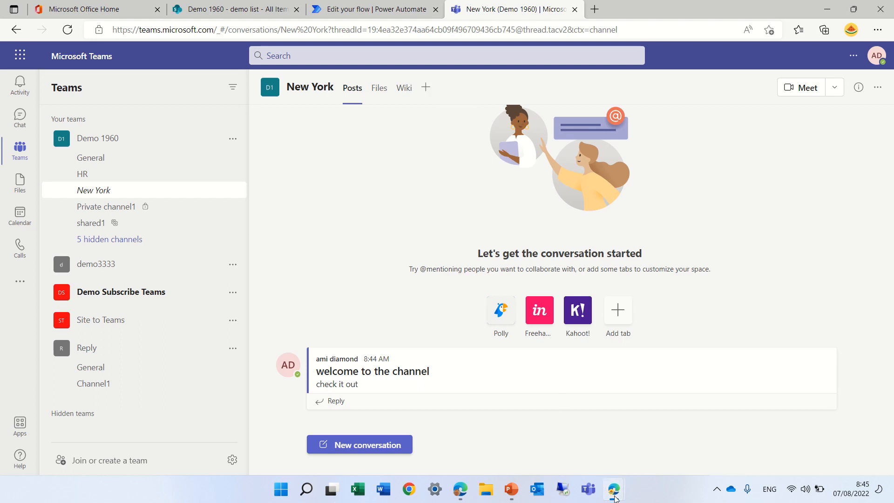
Step: Switch to the list owner's InPrivate browser window and open the email "the channel has been created" in the Outlook inbox
mouse_move(614, 497)
click(674, 433)
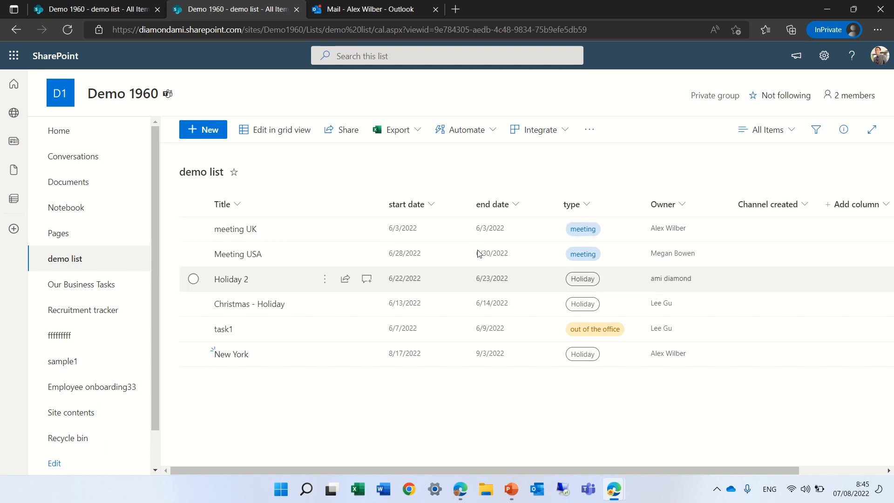
click(345, 12)
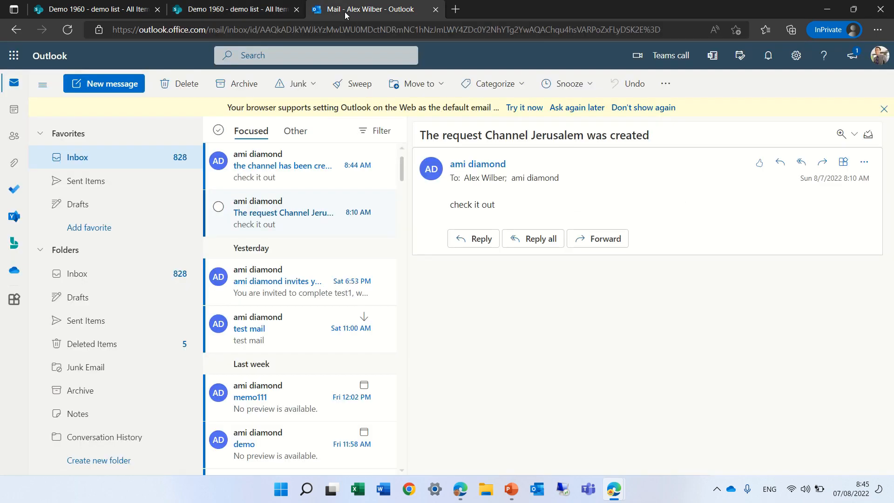
click(277, 173)
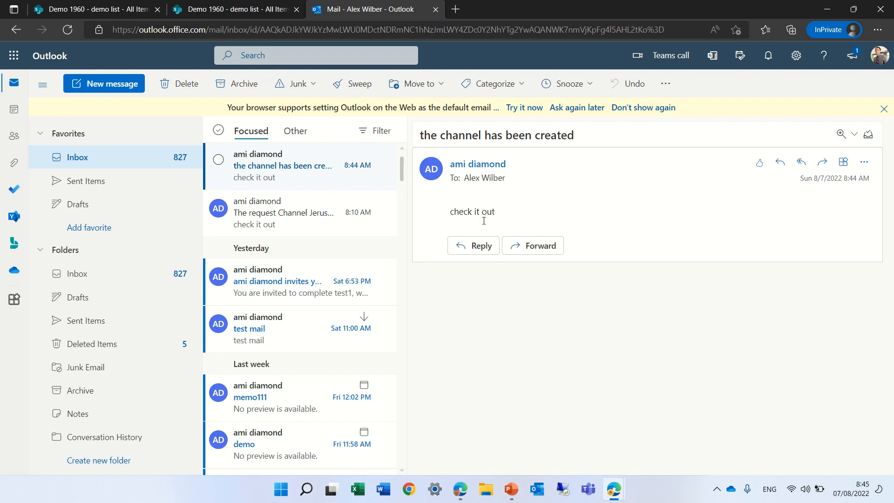
Step: Check the site's group membership from the owner's demo list, and show the automation options for the New York item
click(236, 10)
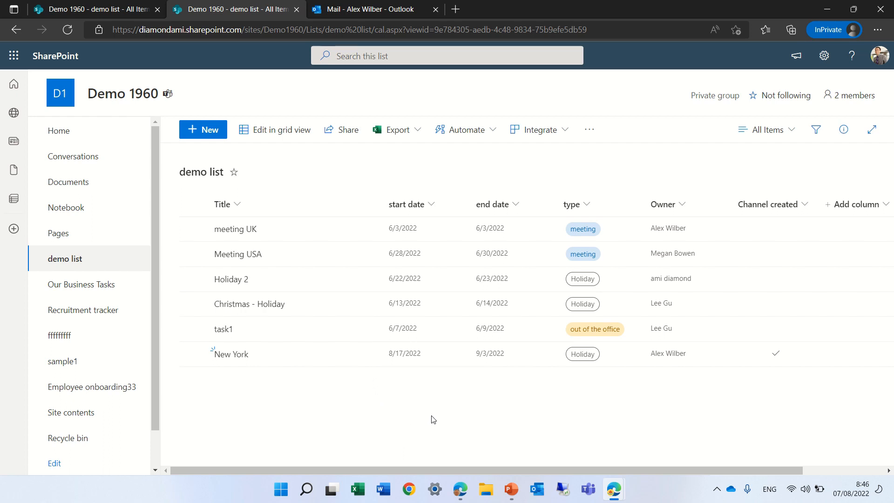
click(861, 99)
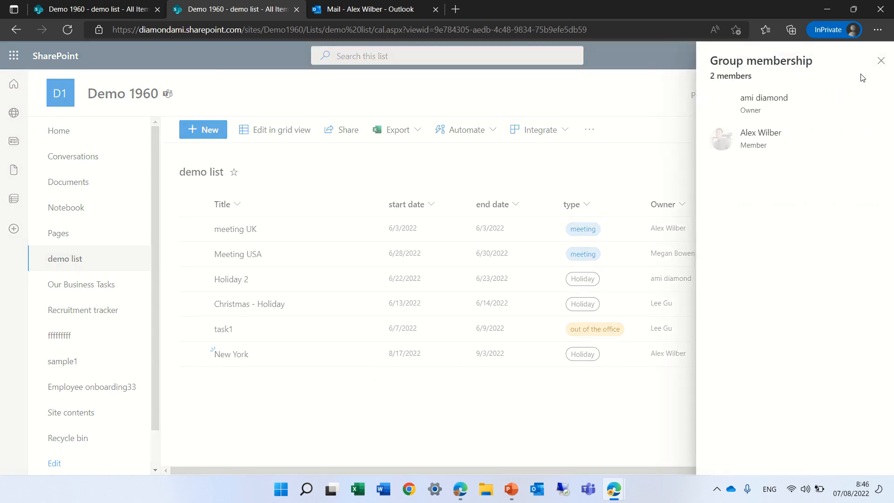
click(879, 62)
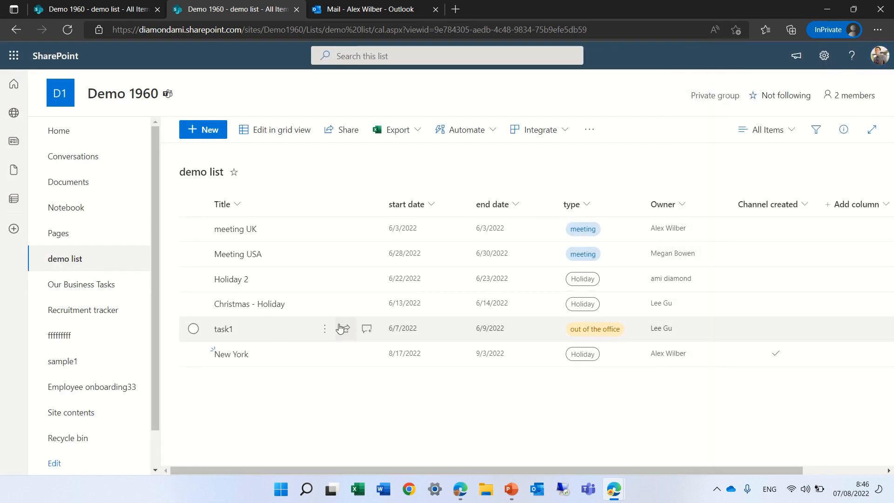
click(322, 358)
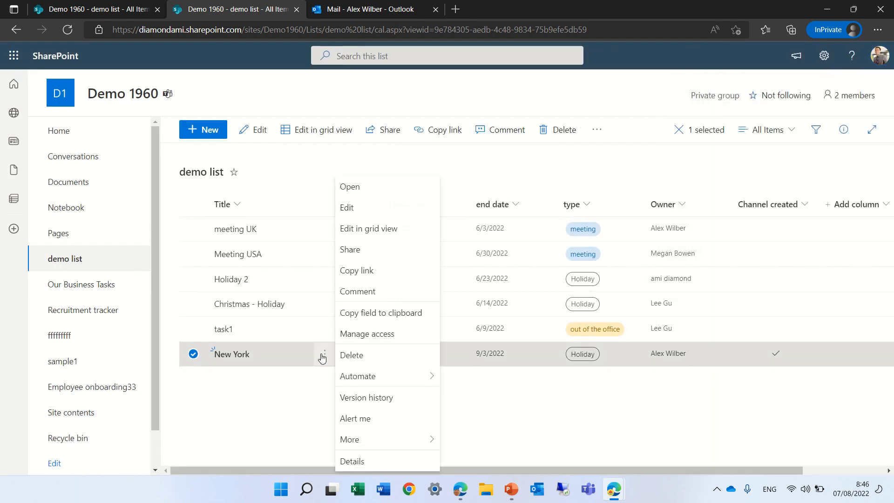
mouse_move(372, 377)
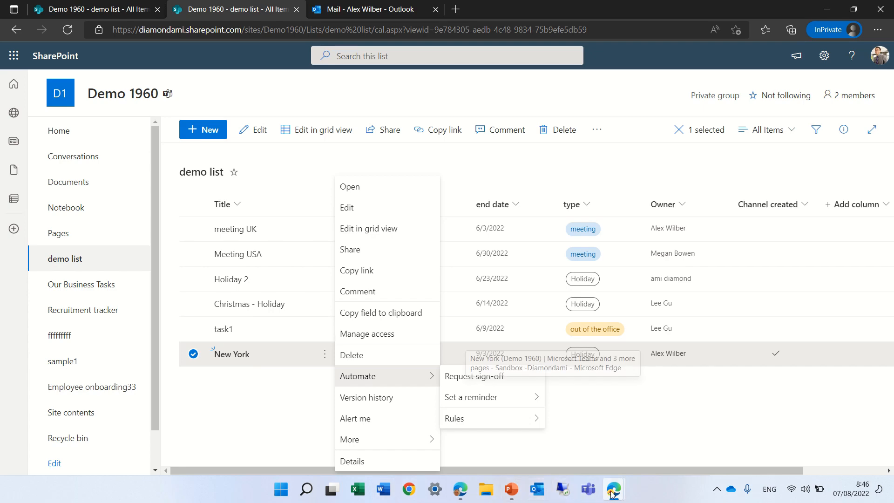
Step: Return to the flow's details page in Power Automate, reload it, and open the run-only user permissions for editing
mouse_move(613, 495)
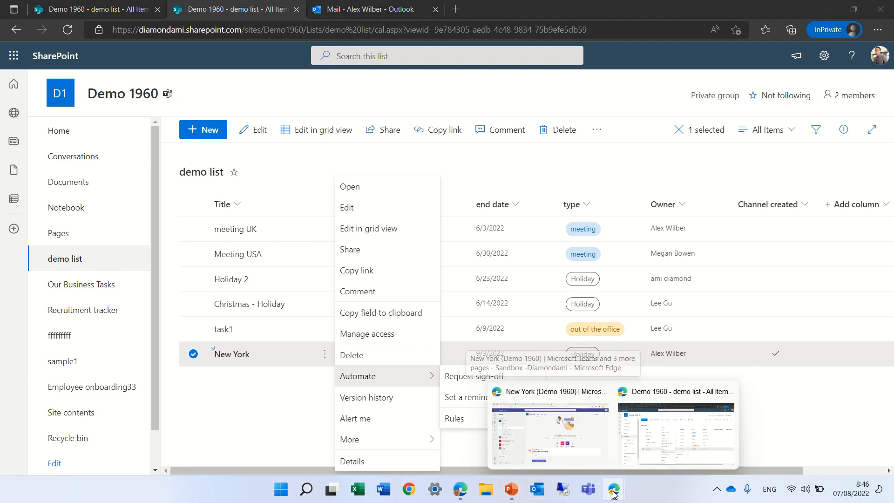
click(554, 442)
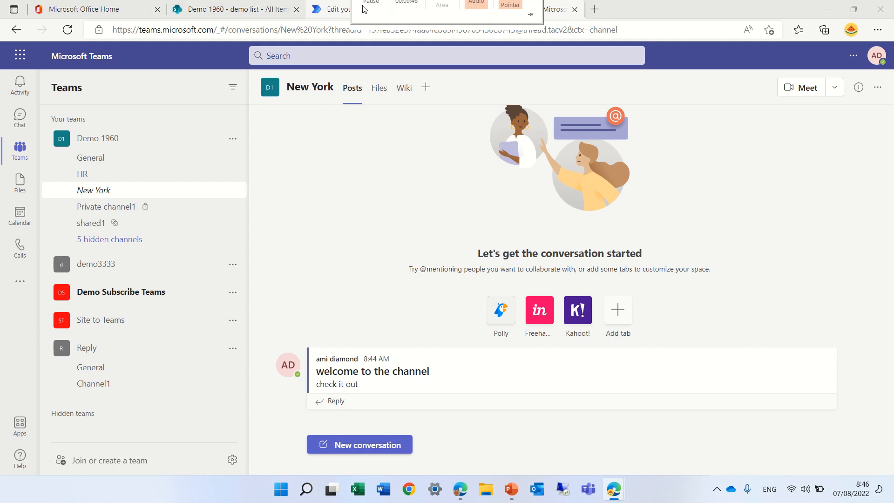
click(343, 9)
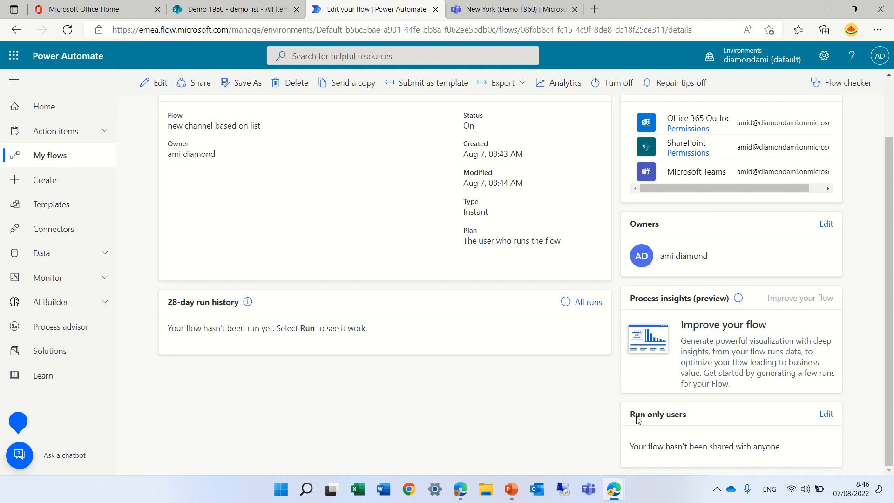
click(67, 29)
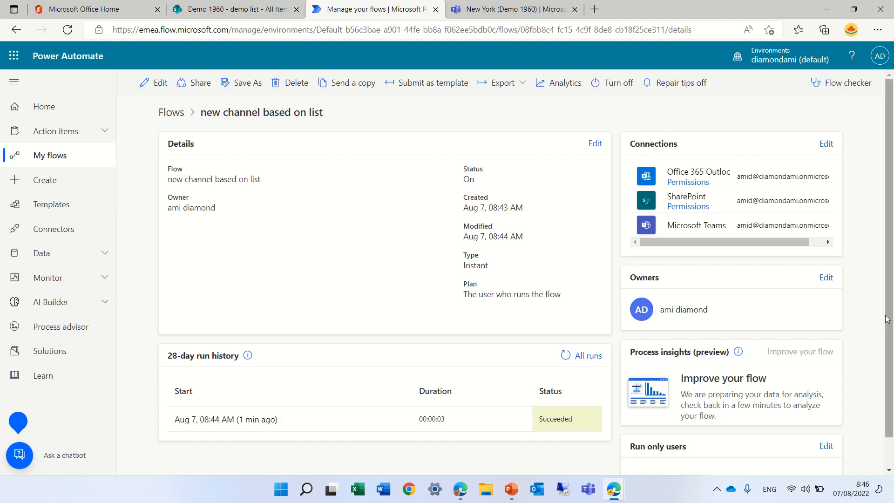
drag(889, 346, 889, 374)
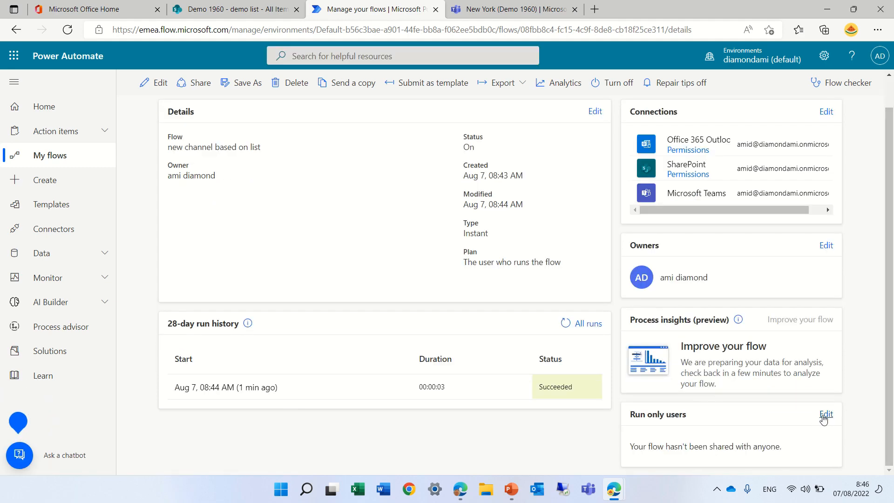
click(826, 414)
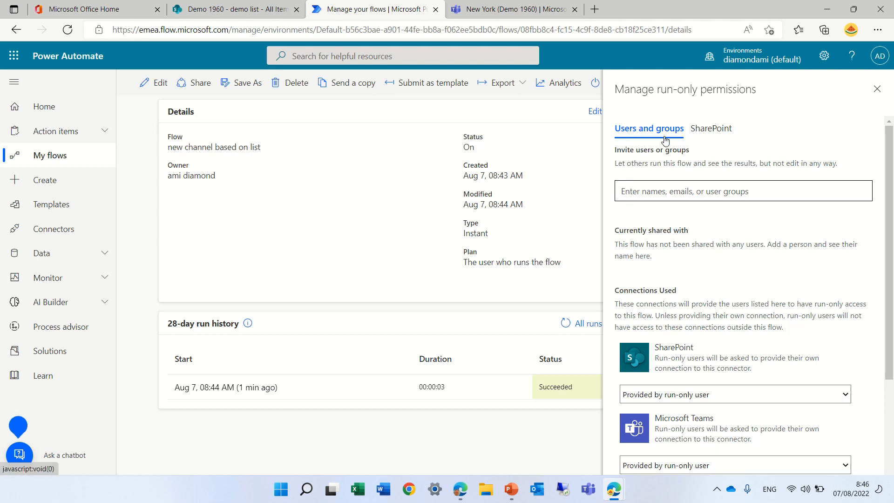
Step: Search the users and groups to invite for "demo"
click(648, 194)
text(de)
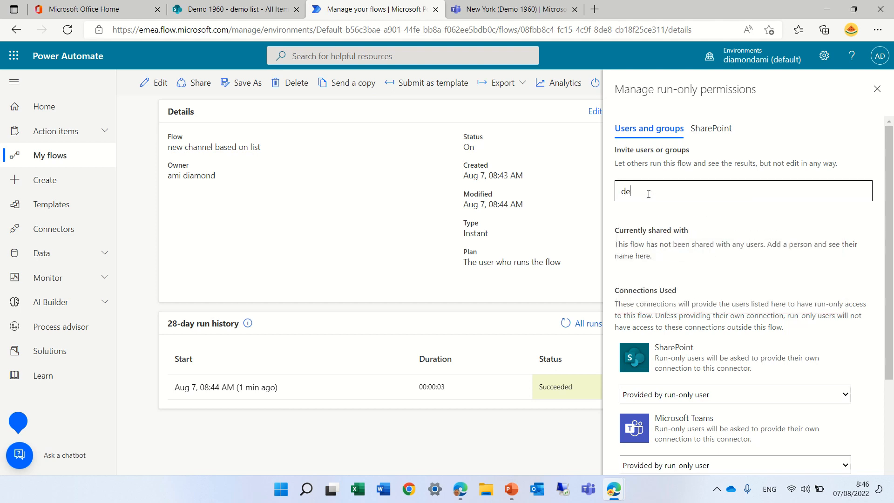
text(mo)
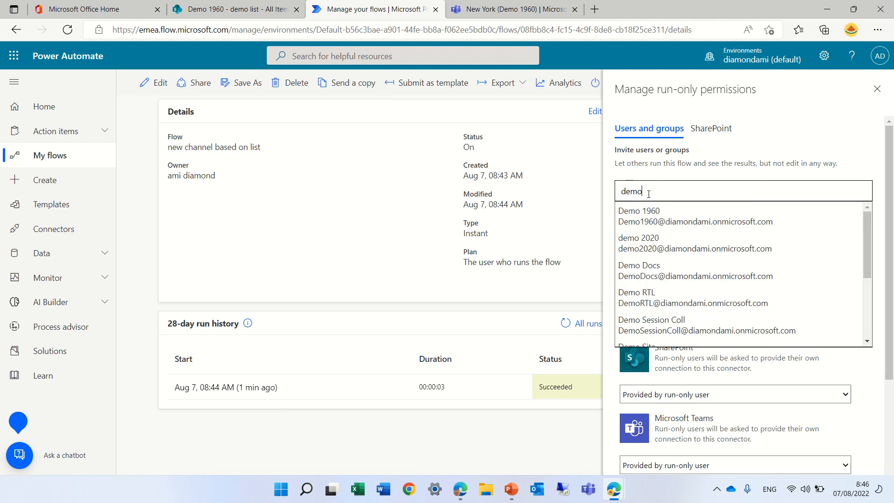
Step: Grant run-only permission to the SharePoint list "demo list" on the Demo 1960 site, and save the permissions
click(707, 132)
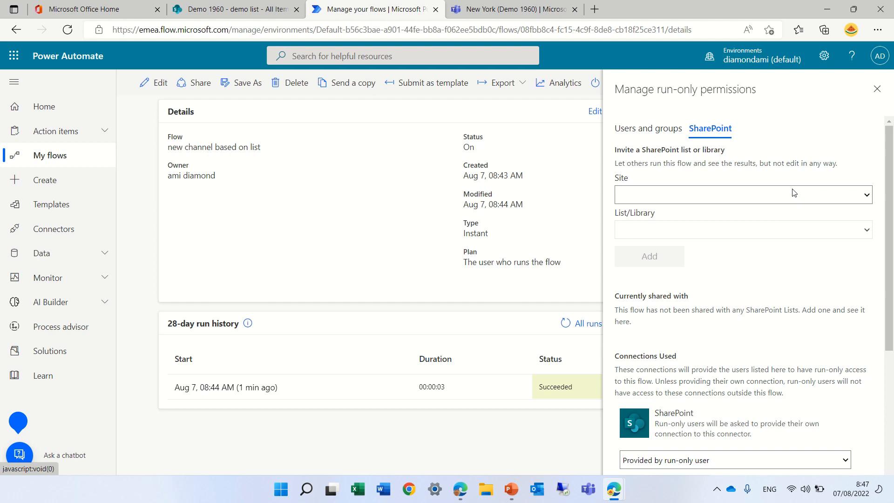
click(860, 191)
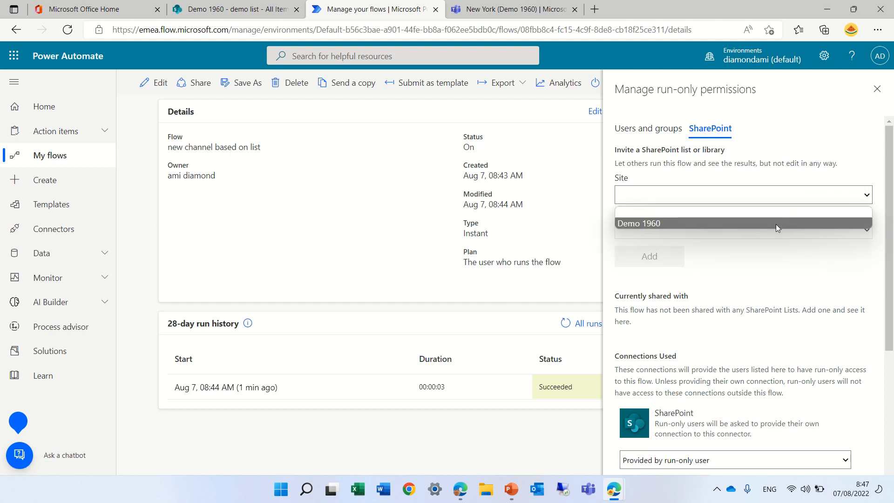
click(775, 227)
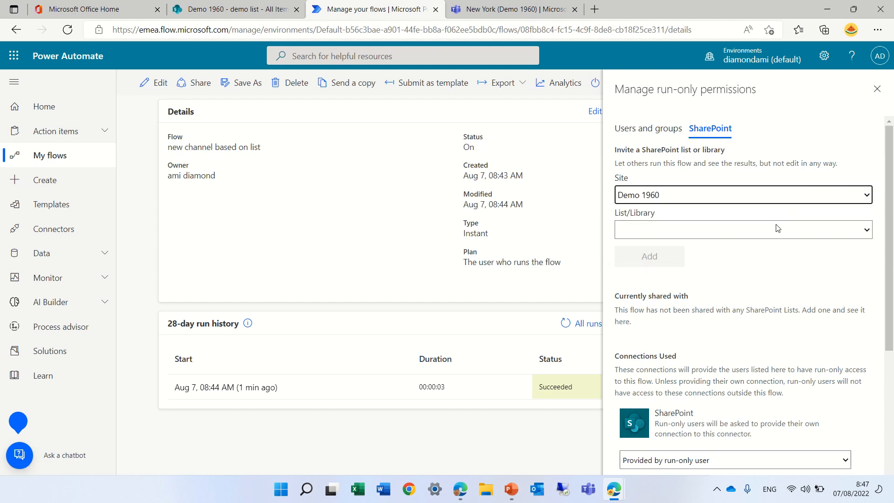
click(859, 230)
click(767, 256)
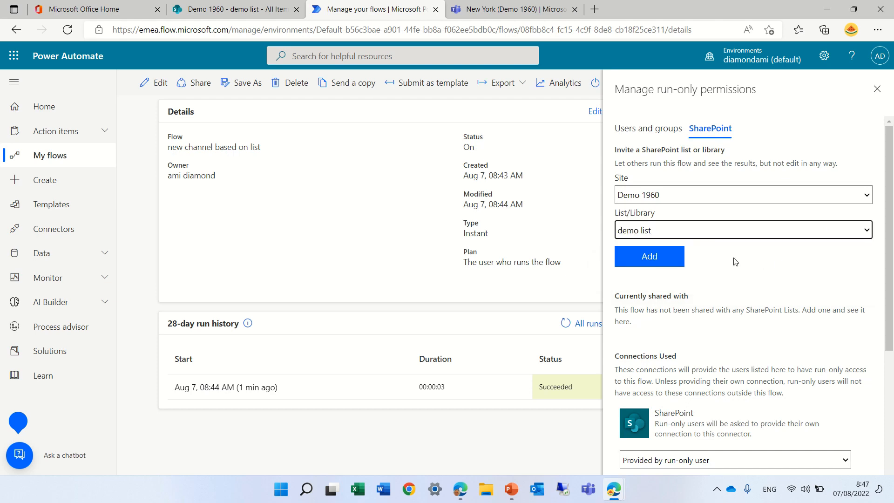
click(658, 266)
scroll(892, 231, down, 5)
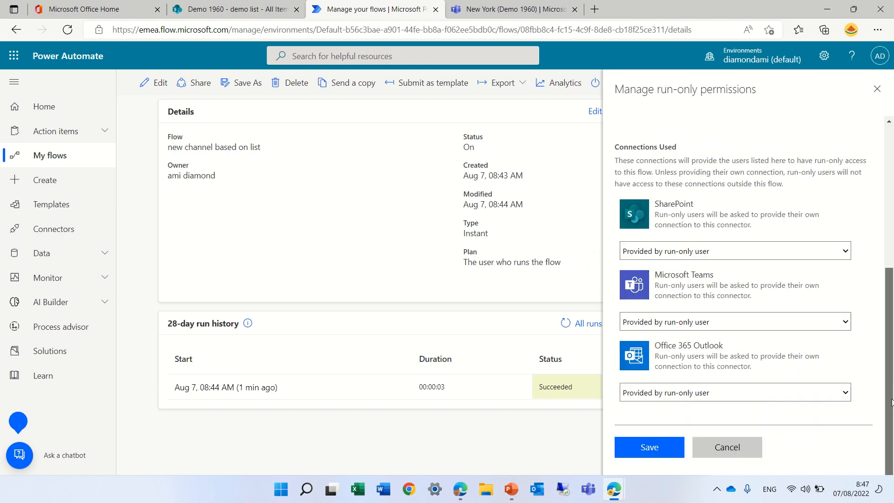
click(649, 447)
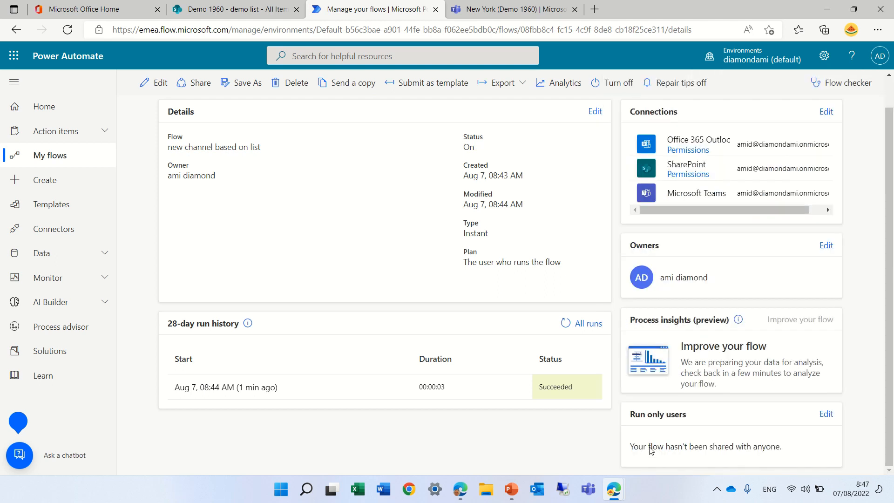
Step: Switch to the owner's InPrivate window, reload the demo list, and check the automation options offered for the New York item
click(613, 489)
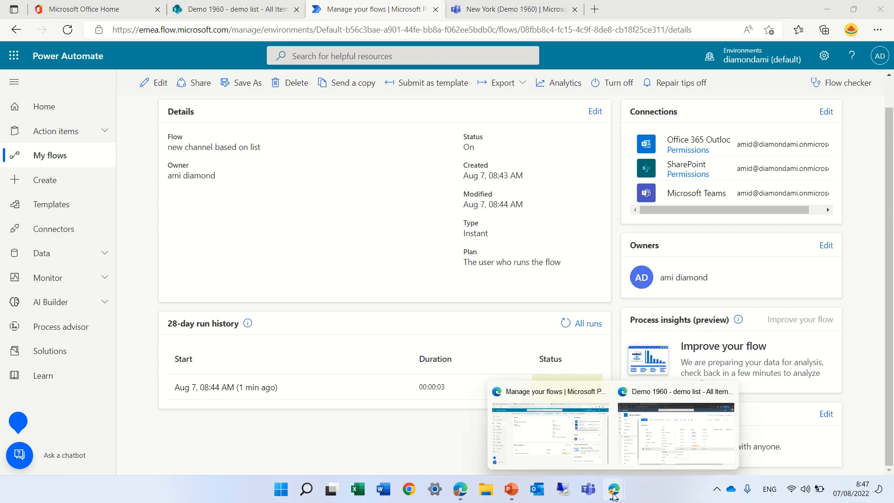
click(647, 457)
click(698, 403)
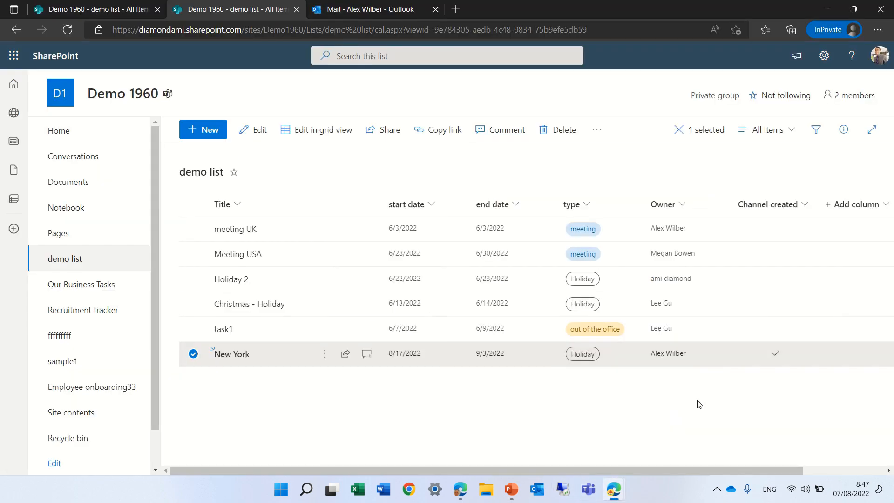
click(68, 30)
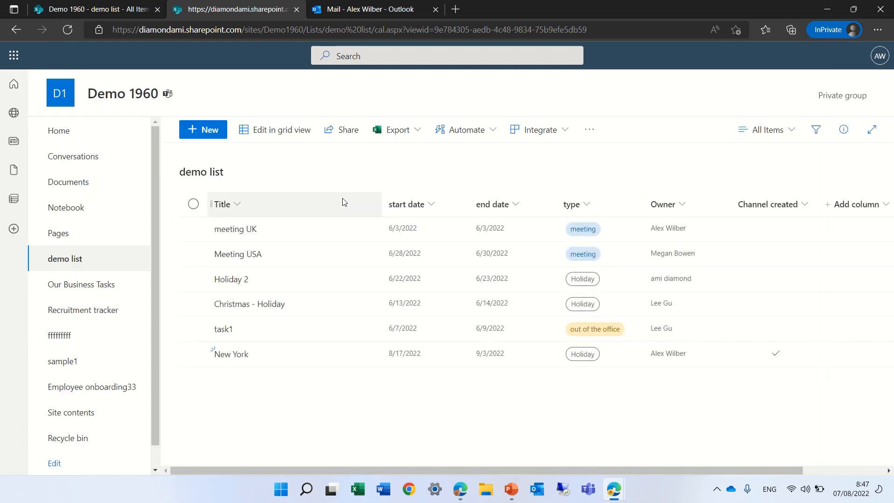
click(194, 353)
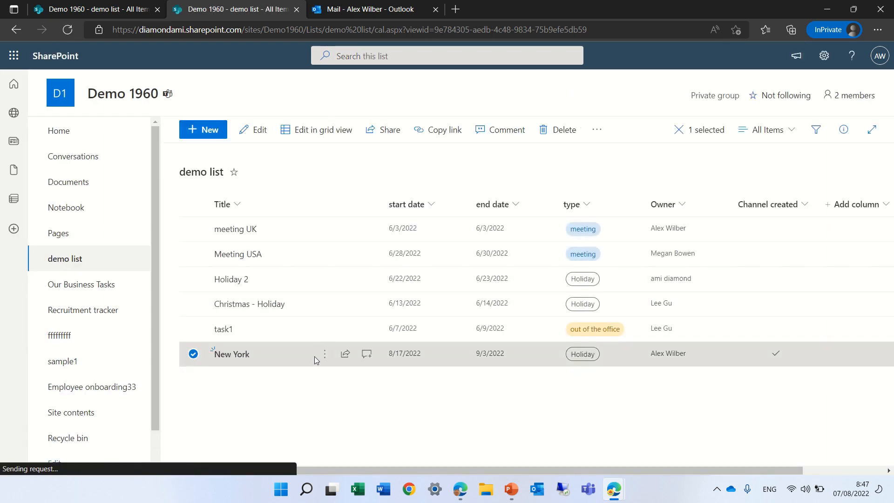
click(324, 354)
mouse_move(351, 380)
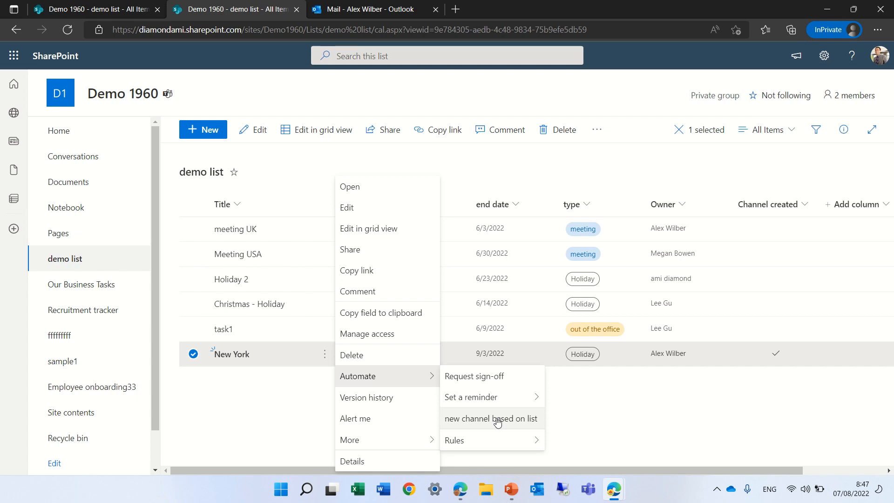
click(632, 408)
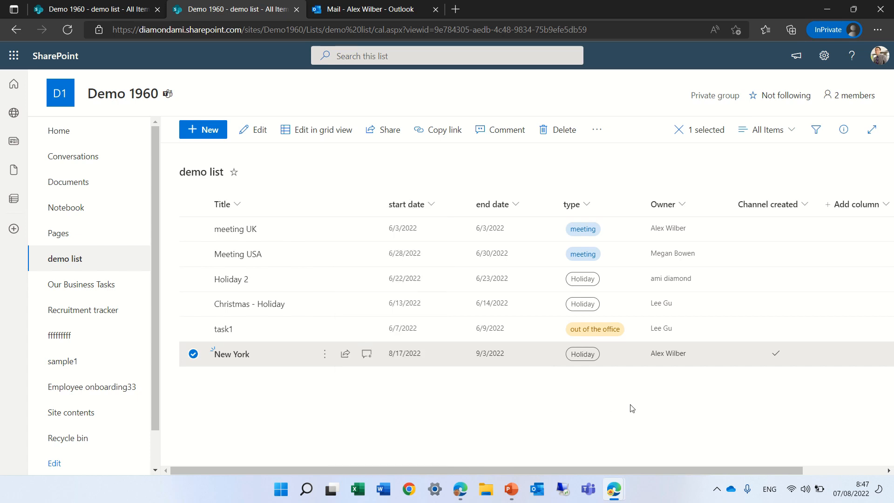